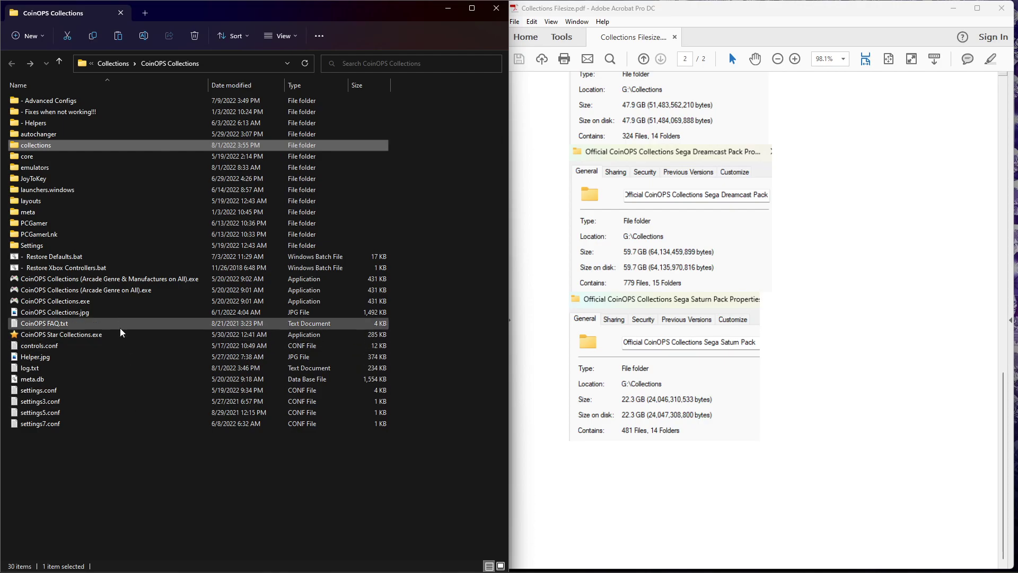
- Review the folder sizes in the Collections Filesize PDF, from the base CoinOPS Collections through the Sega Saturn Pack
scroll(643, 336, up, 10)
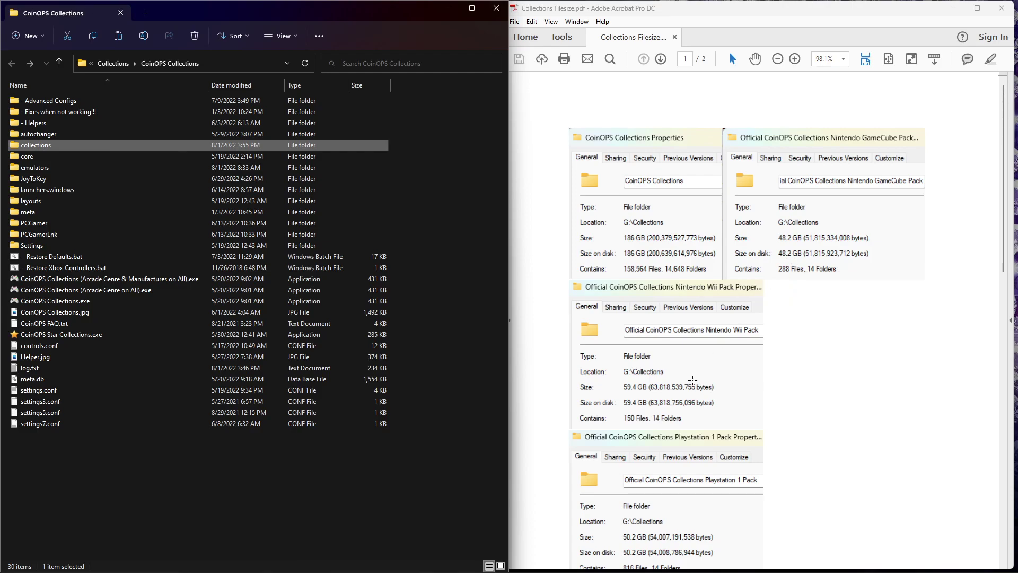
scroll(659, 402, down, 3)
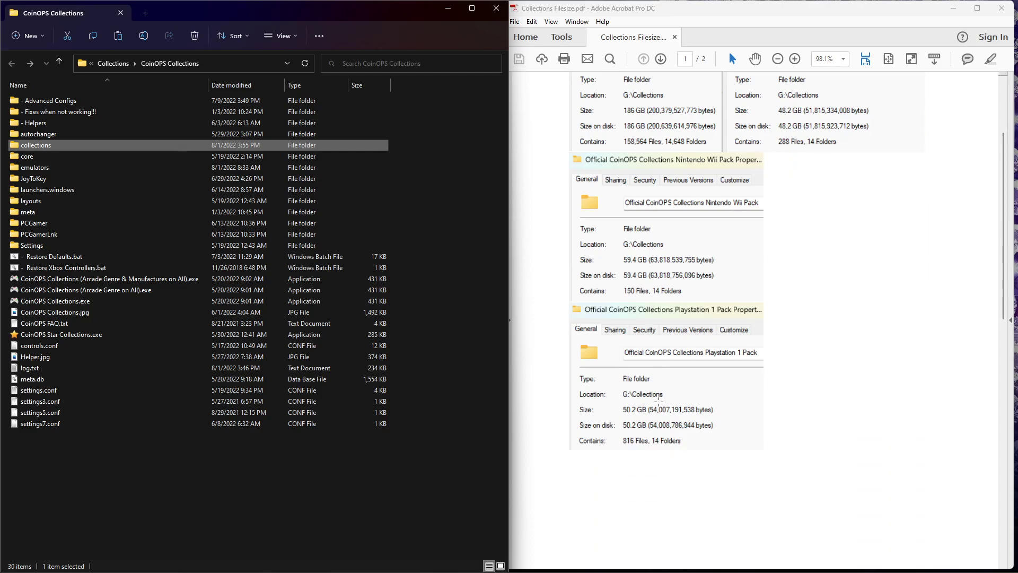
scroll(653, 371, down, 1)
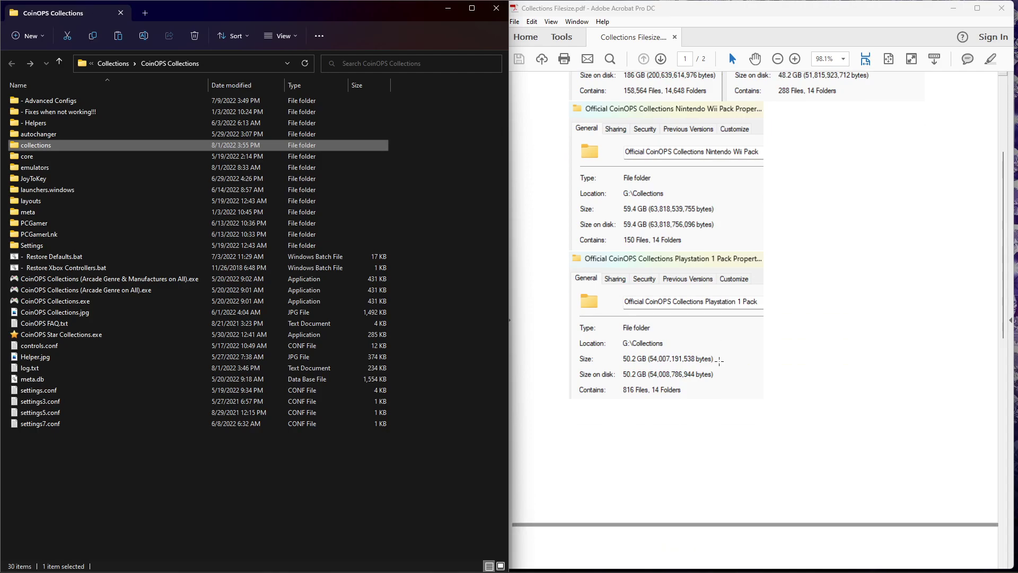
scroll(649, 371, down, 6)
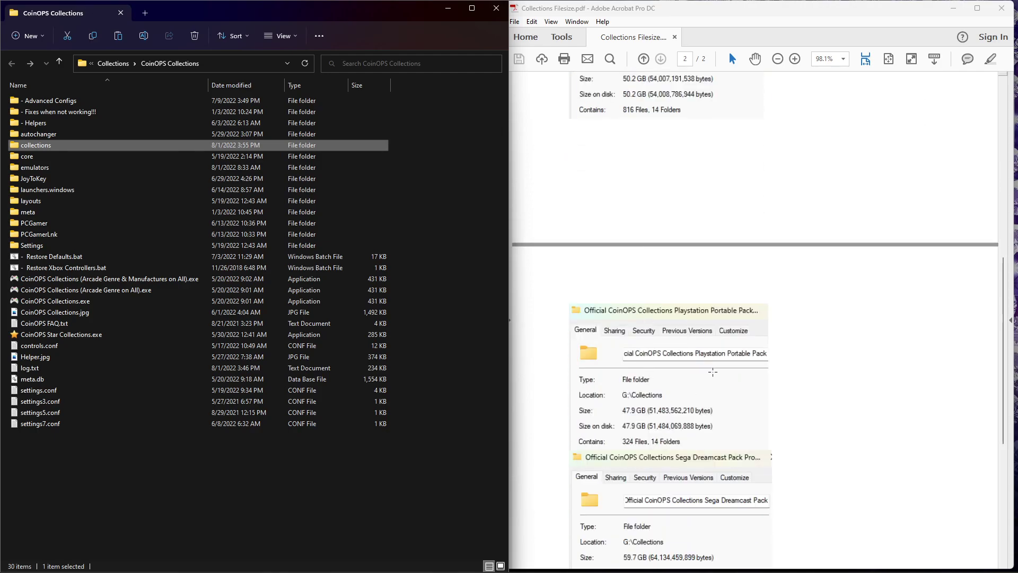
scroll(692, 434, down, 3)
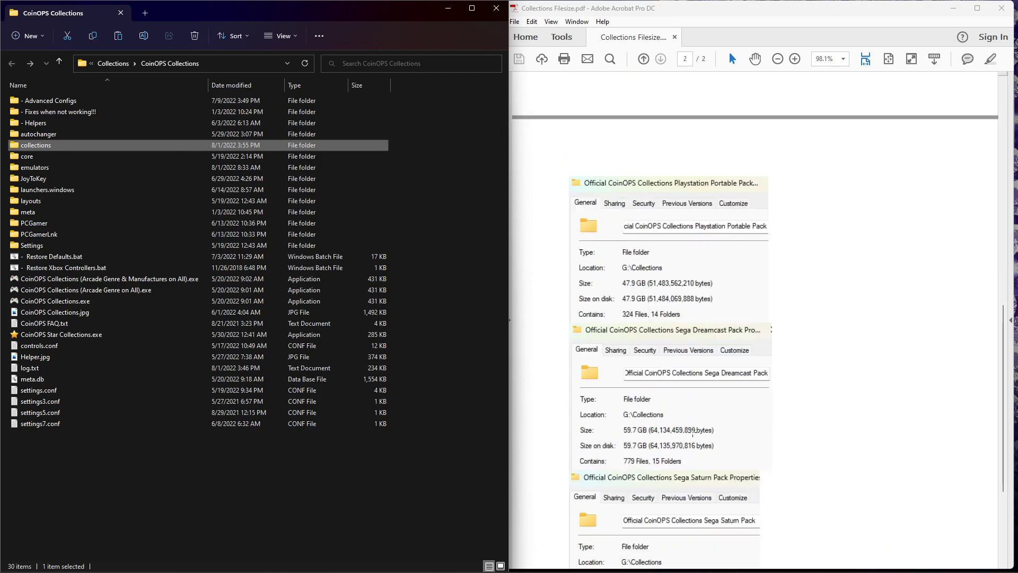
scroll(693, 434, down, 2)
scroll(689, 392, down, 1)
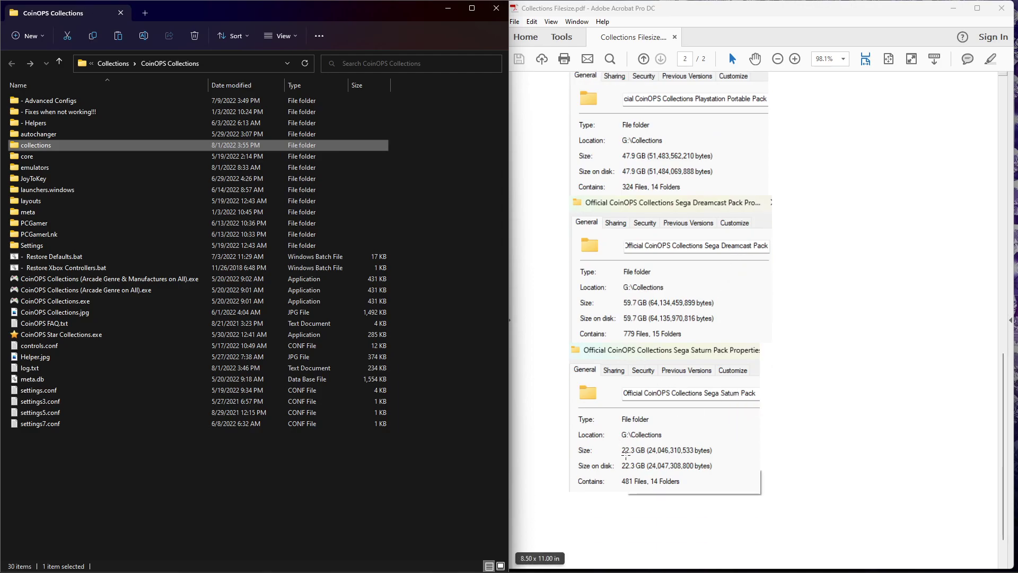
scroll(737, 405, up, 20)
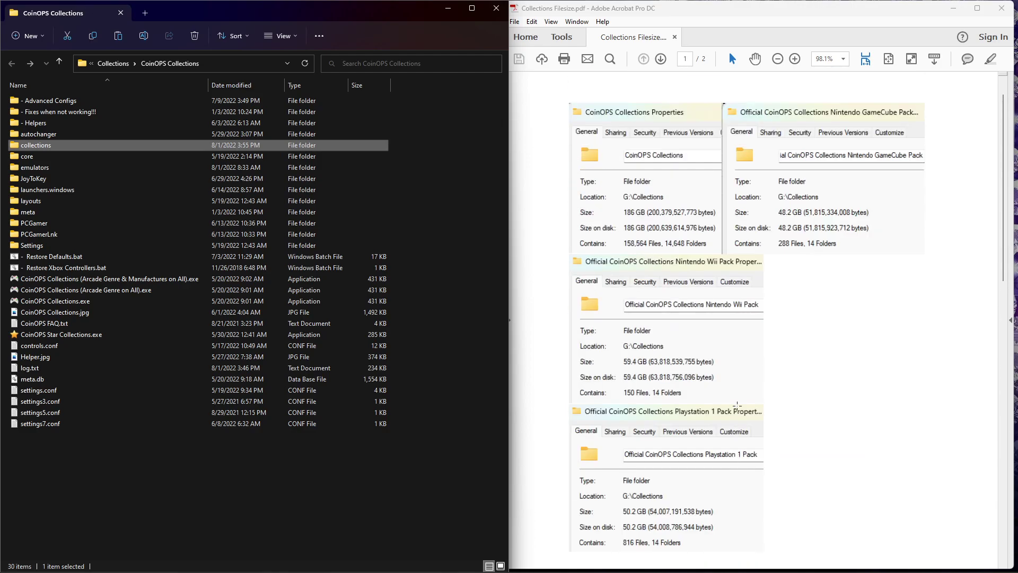
scroll(737, 406, up, 1)
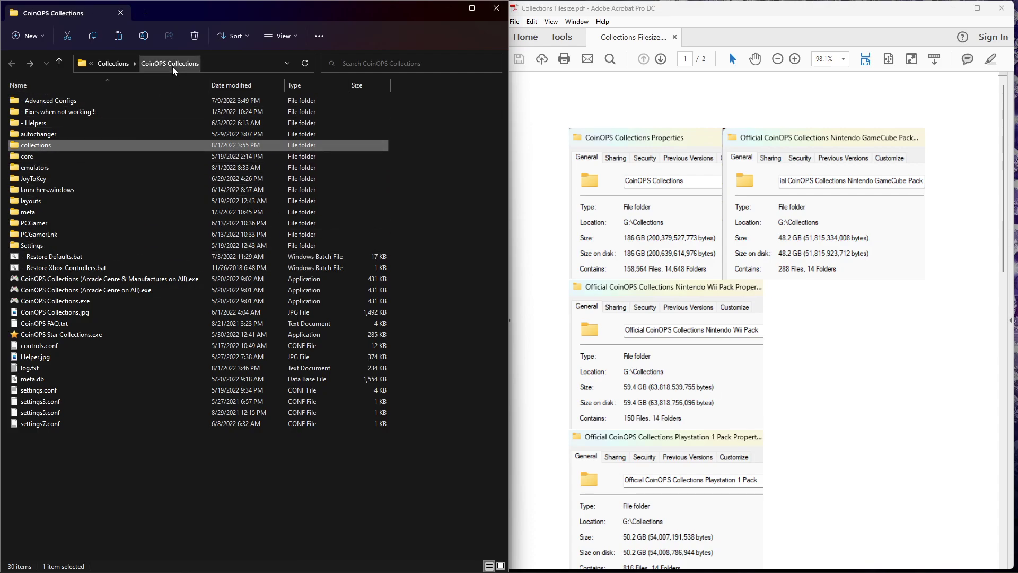
- Look through the system folders inside the collections subfolder and return to the CoinOPS Collections folder
mouse_move(59, 147)
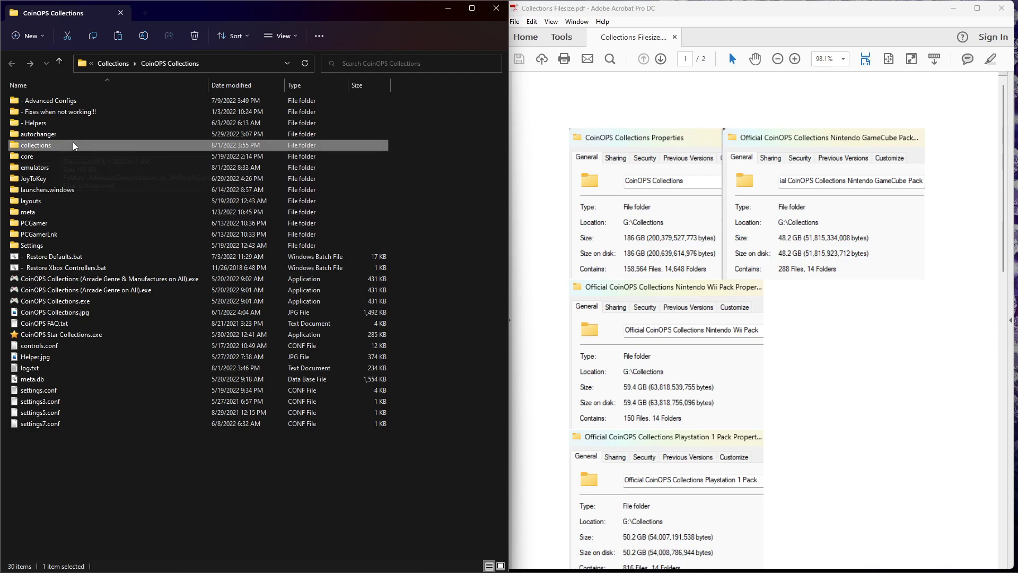
double_click(57, 144)
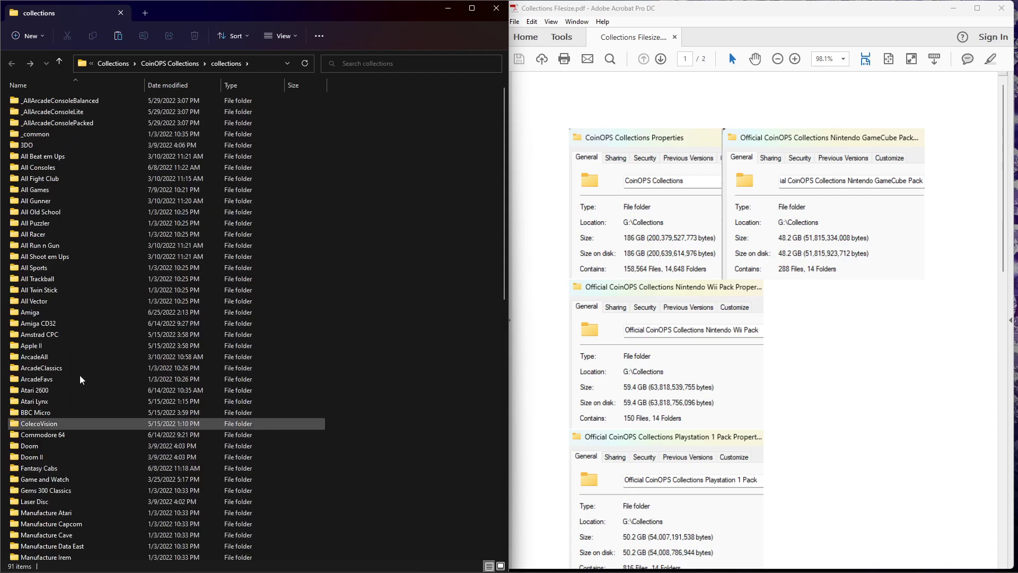
click(170, 63)
click(431, 249)
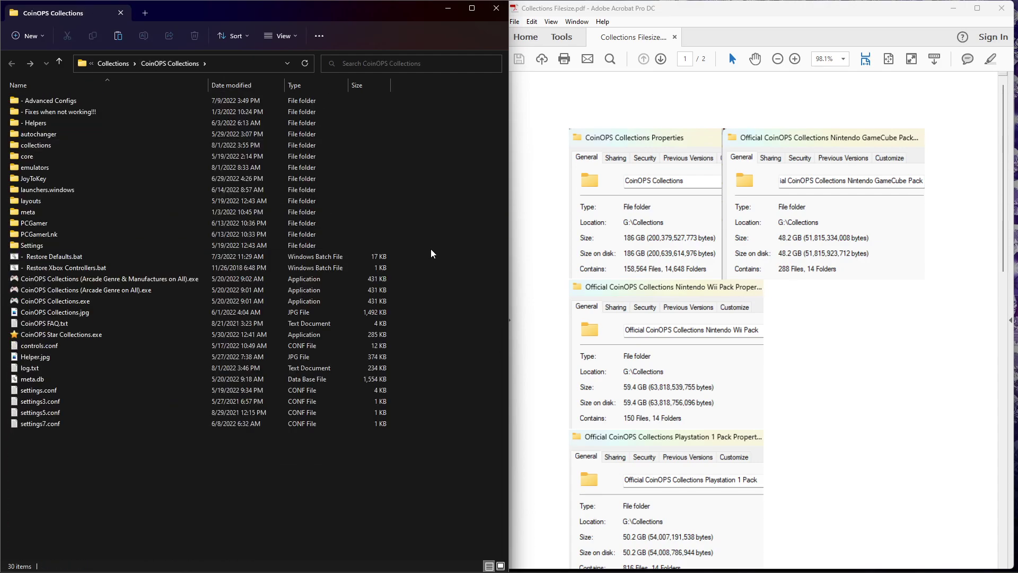
double_click(43, 146)
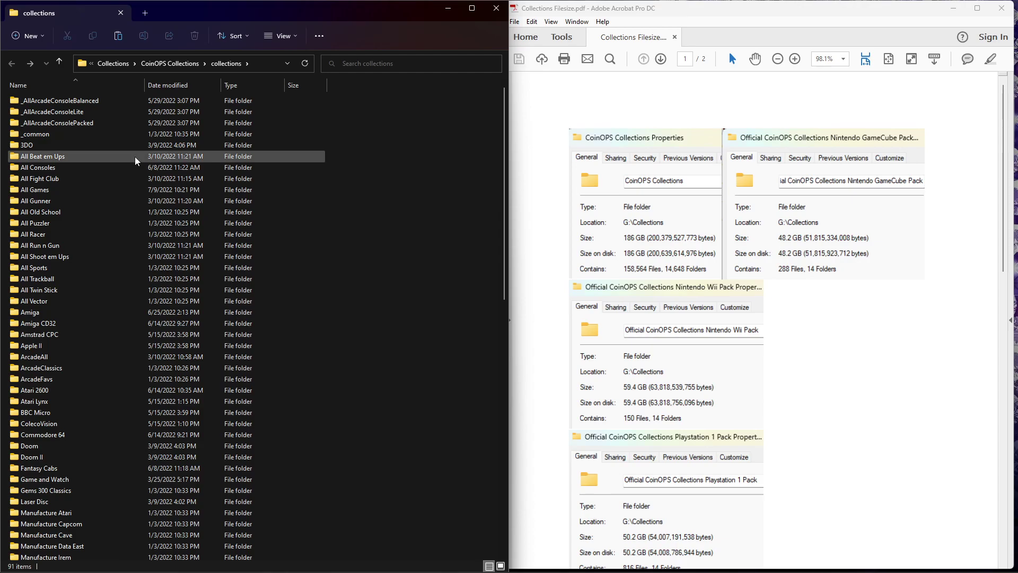
click(177, 59)
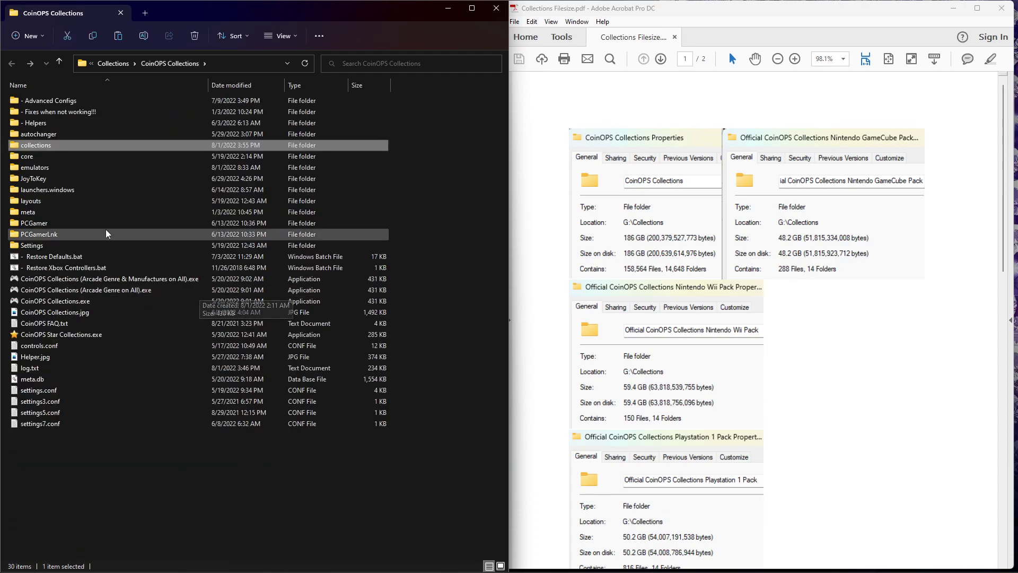
- Open the - Advanced Configs folder and examine its theme, aspect, control and bezel batch files
double_click(62, 103)
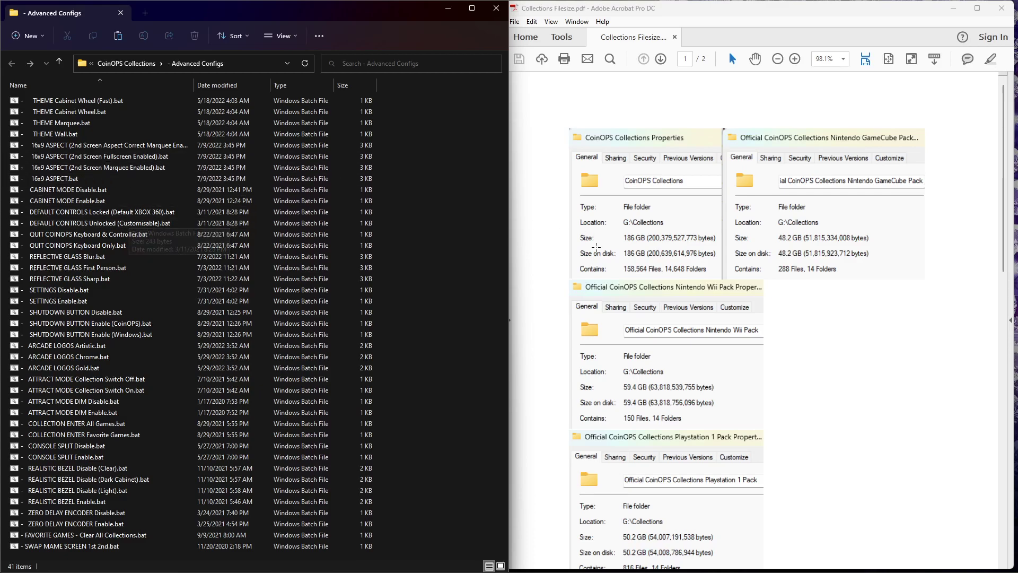
scroll(596, 245, down, 1)
scroll(596, 245, up, 1)
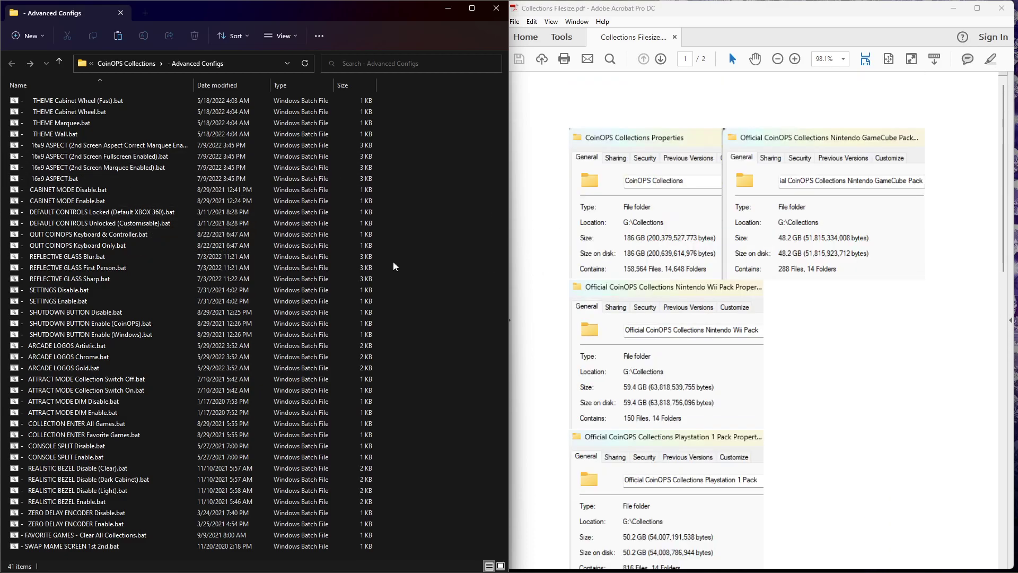
- Go back to the CoinOPS Collections folder and launch CoinOPS Collections.exe
click(130, 64)
click(93, 304)
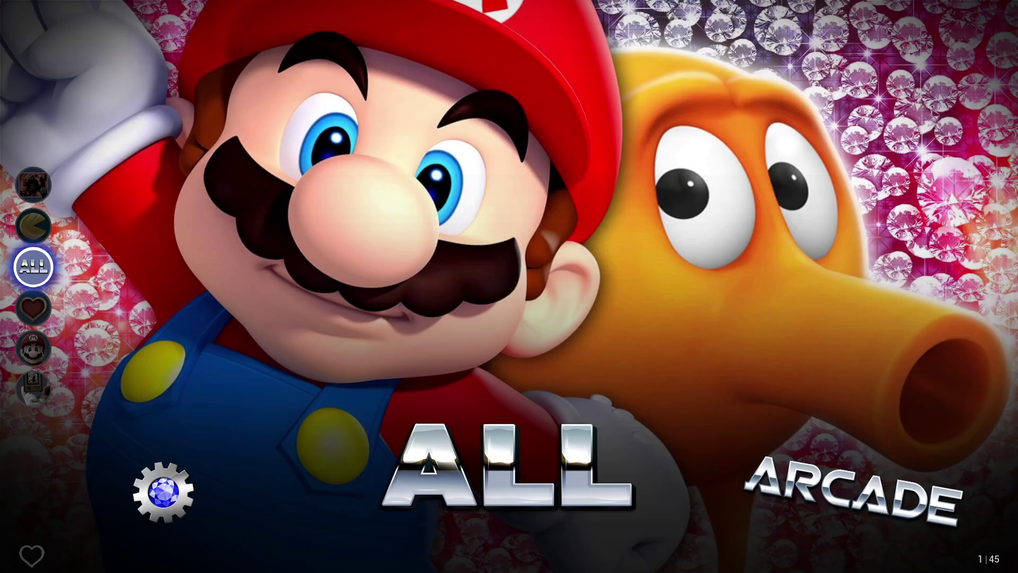
- Browse the systems in the ALL category from the first entry through Amstrad CPC and Atari Lynx to Wii
key(Right)
key(Left)
key(Right)
key(Right)
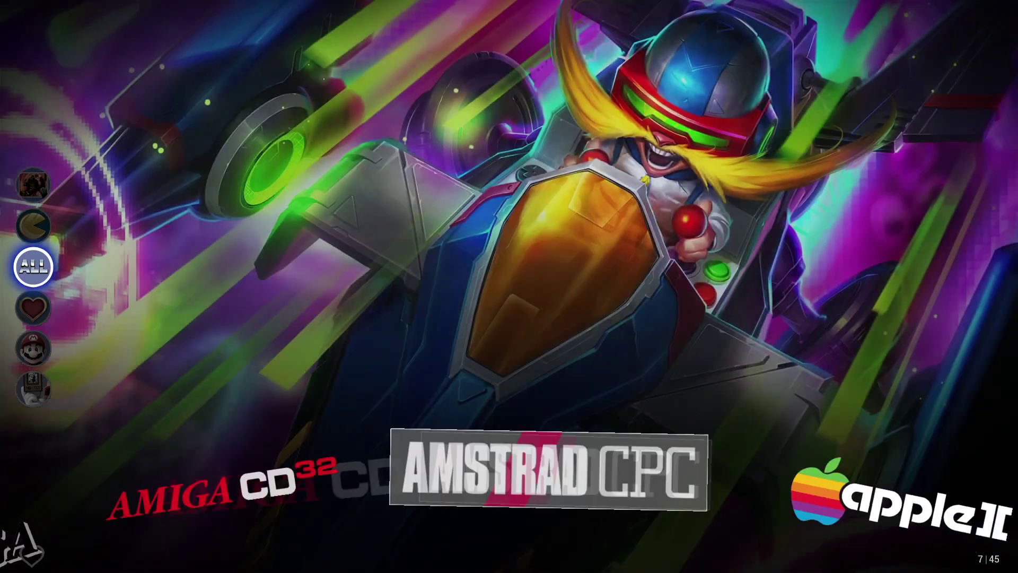
key(Right)
key(Right)
key(Right)
key(Right)
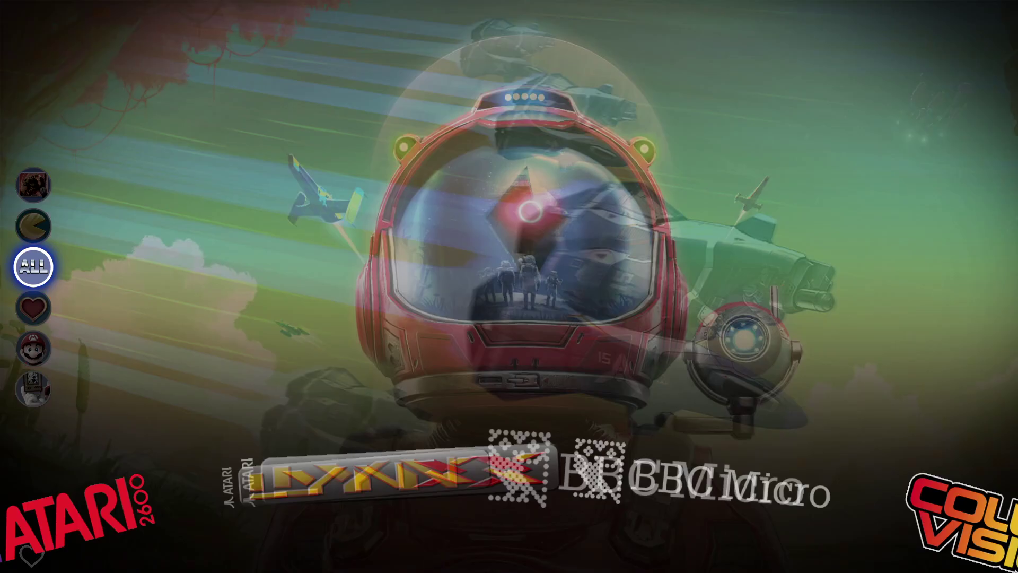
key(Right)
key(Right)
key(Right)
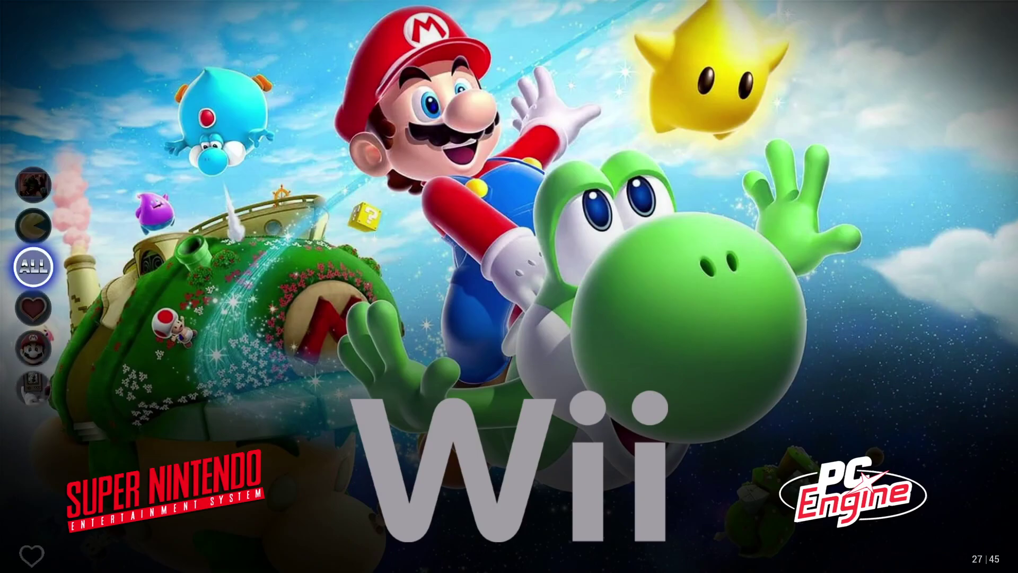
- Advance through the ALL category from Wii past PC Gamer and PlayStation to PlayStation 2
key(Right)
key(Right)
key(Right)
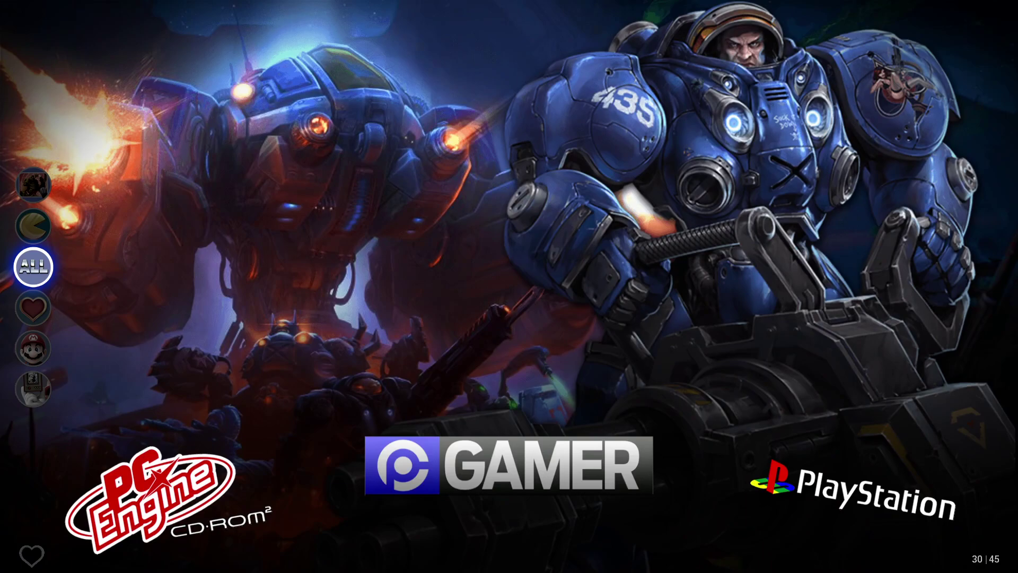
key(Right)
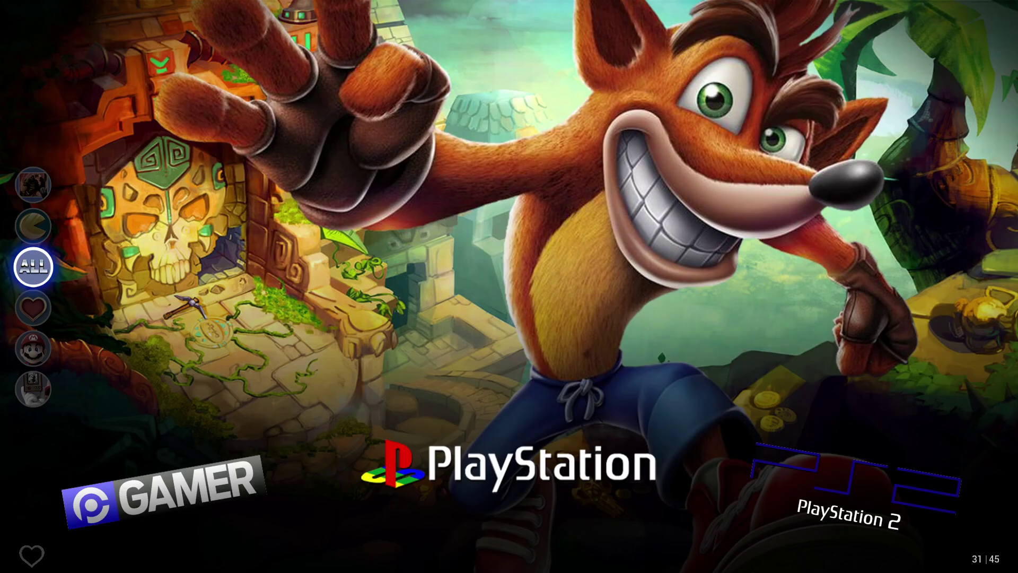
key(Right)
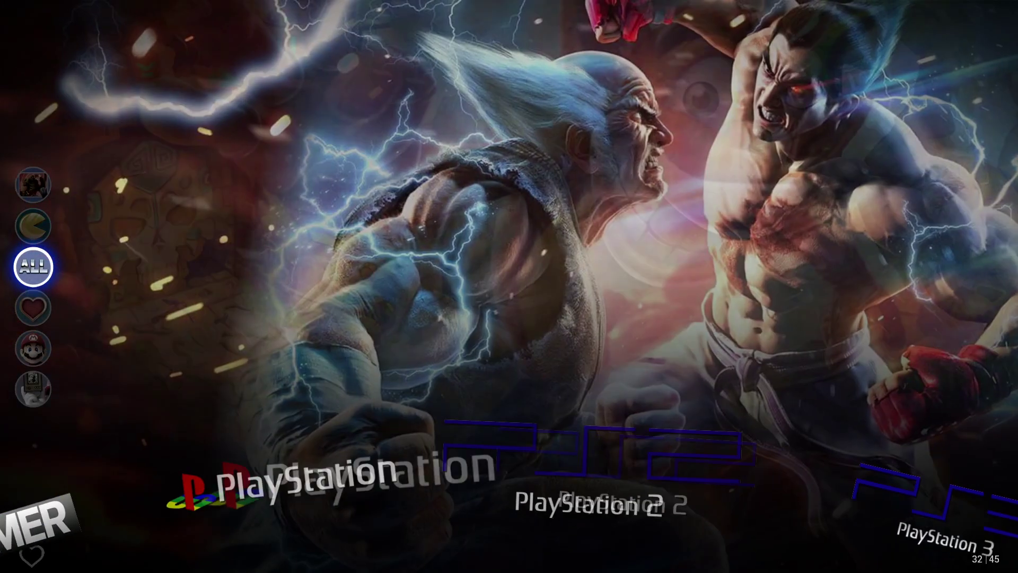
- Open the PlayStation 2 collection, browse its games from Burnout 3 to Thunder Force VI, and return to the system list
key(Return)
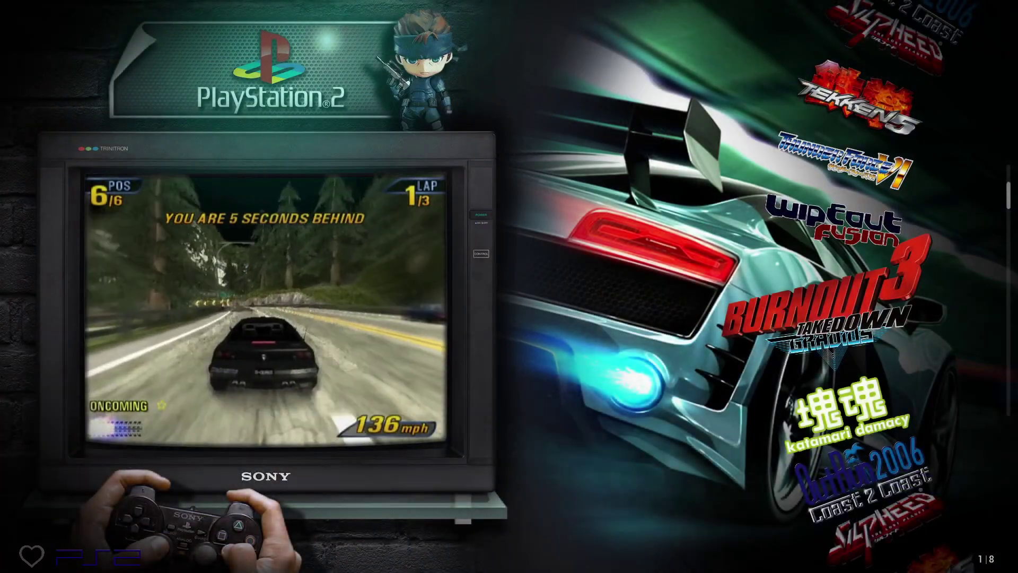
key(Down)
key(Down)
key(Down)
key(Down)
key(Down)
key(Down)
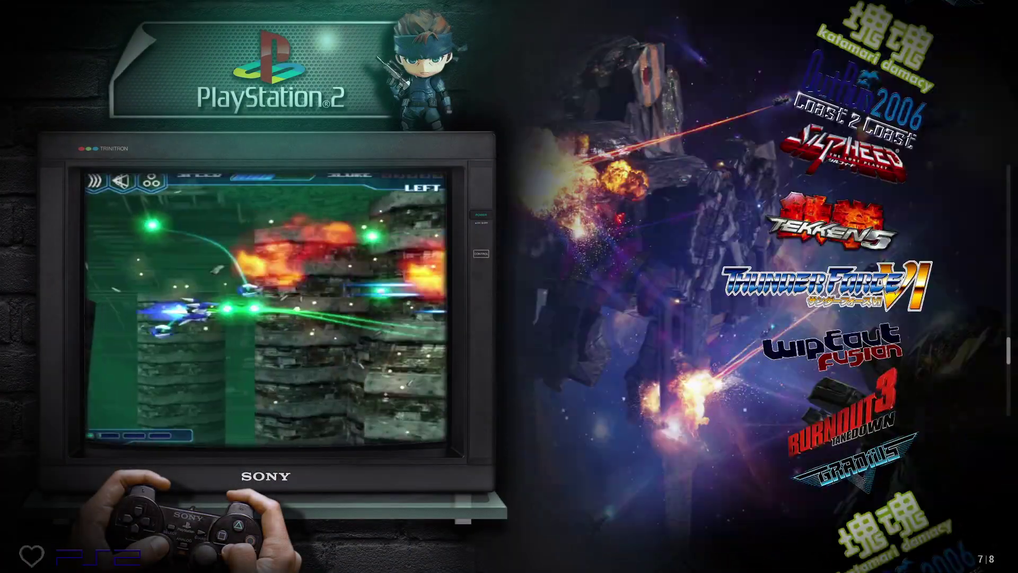
key(Escape)
- Open the PlayStation 3 collection, browse its games from After Burner Climax past Guacamelee!, and return to the system list
key(Right)
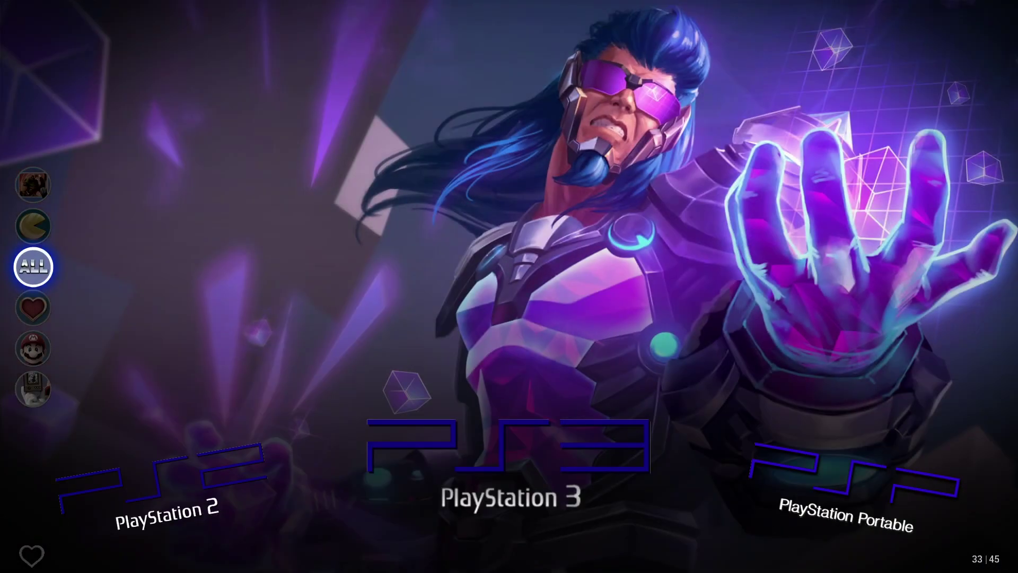
key(Return)
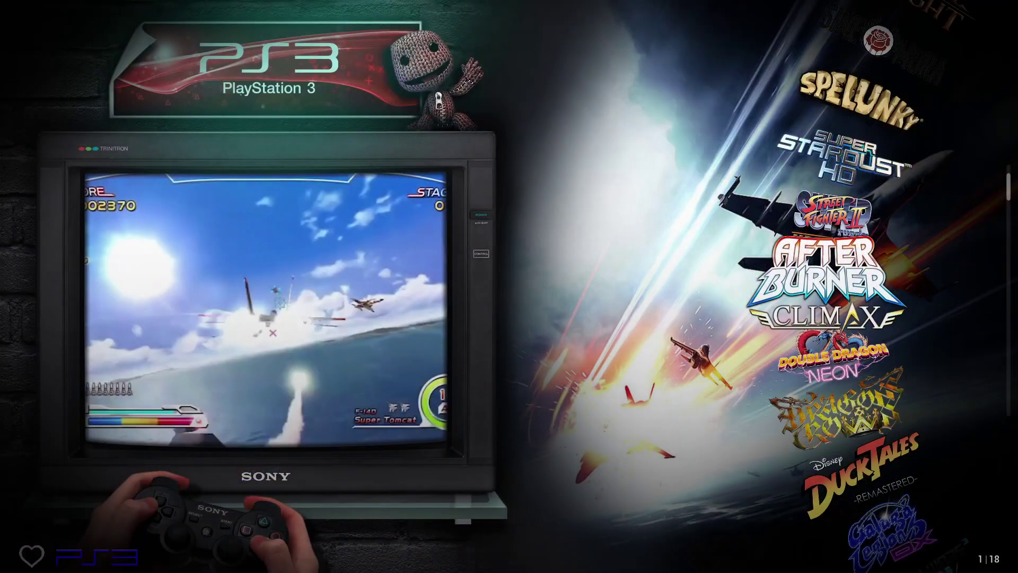
key(Down)
key(Down)
key(Down)
key(Down)
key(Down)
key(Down)
key(Down)
key(Down)
key(Down)
key(Down)
key(Down)
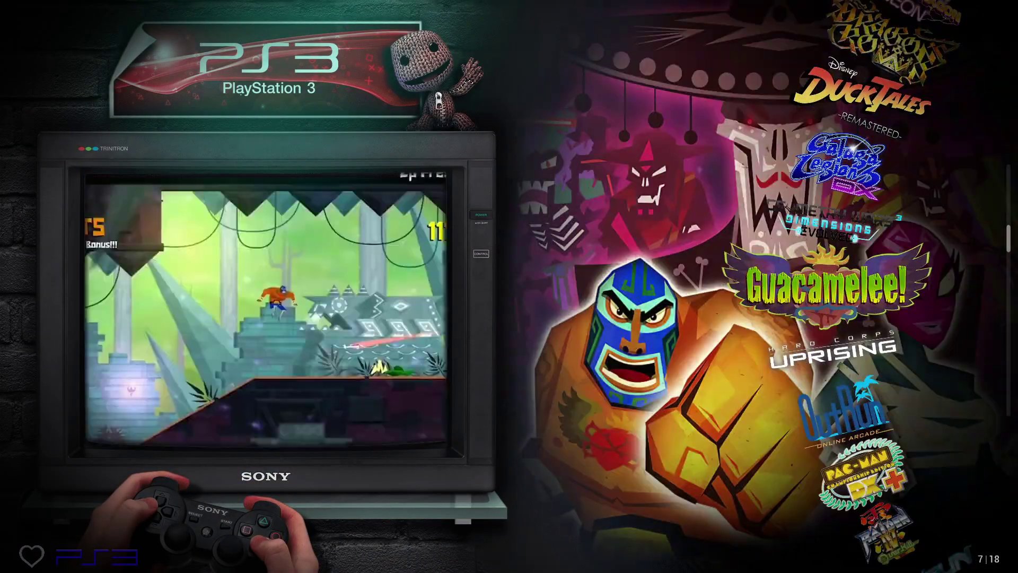
key(Down)
key(Escape)
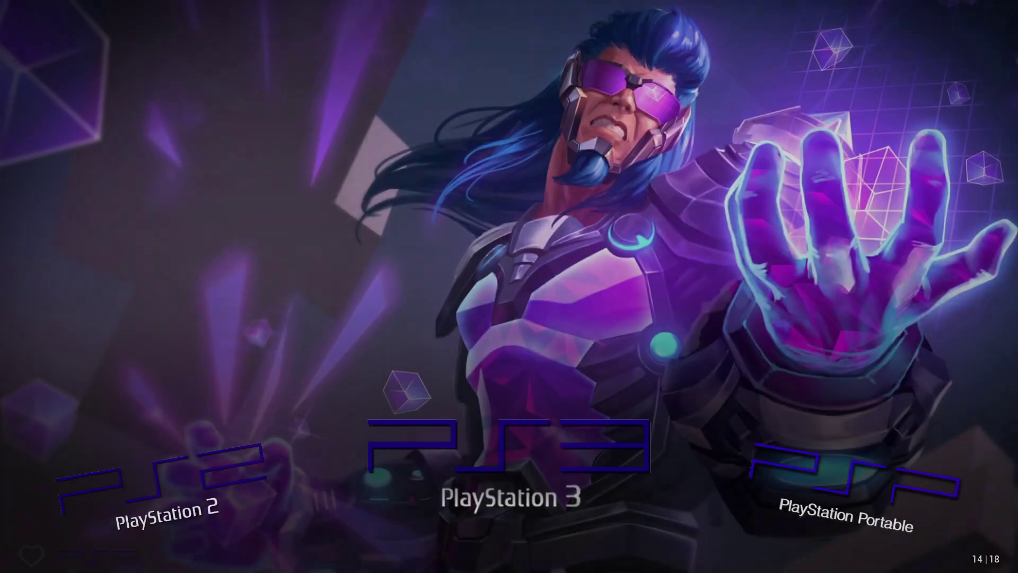
- Move past PlayStation Portable to ScummVM and browse the ScummVM game list
key(Right)
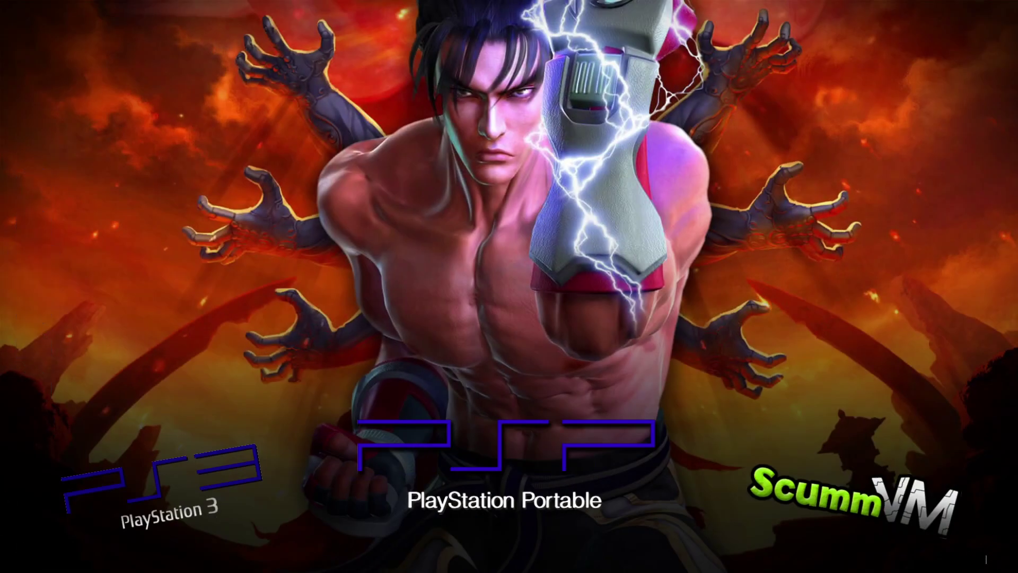
key(Down)
key(Right)
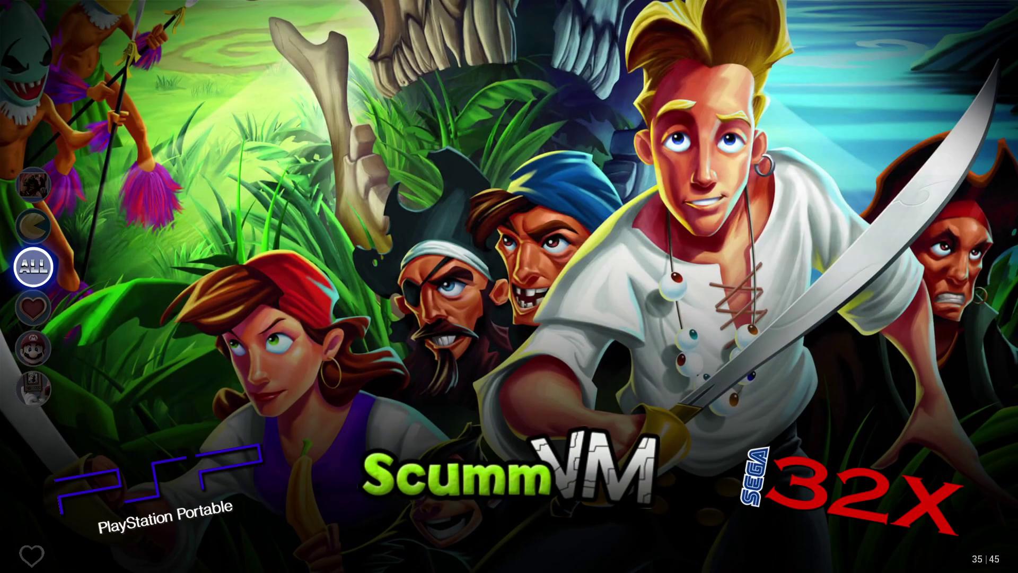
key(Return)
key(Down)
key(Down)
key(Down)
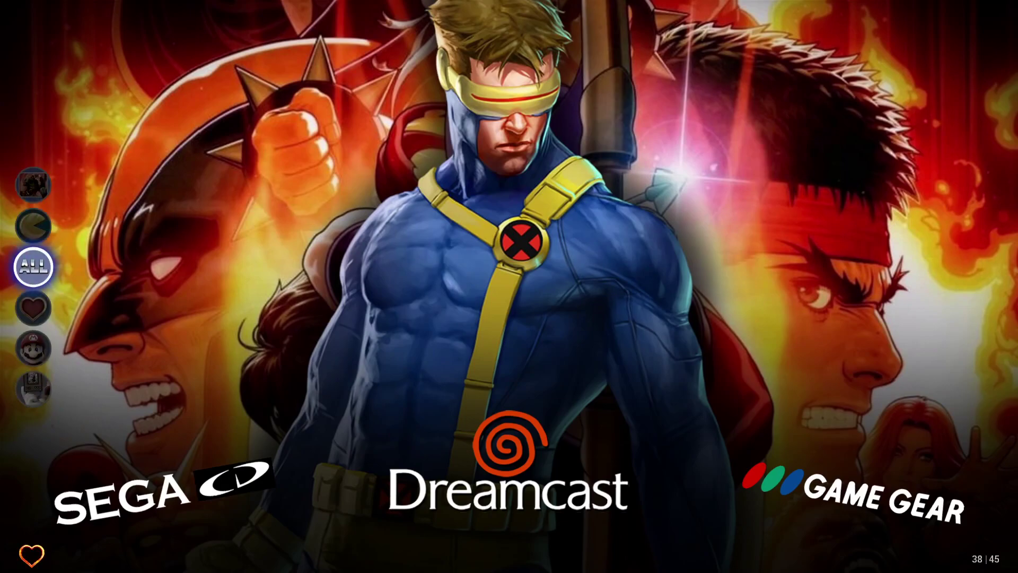
- Leave the Dreamcast entry and view the favorites, arcade and home computer categories, finishing on the arcade category
key(Right)
key(Left)
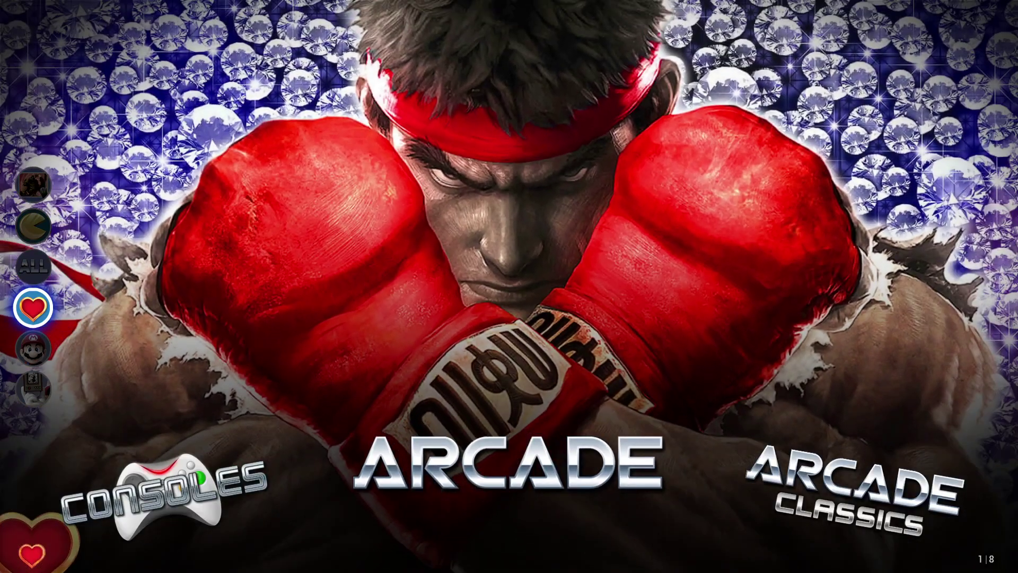
key(Up)
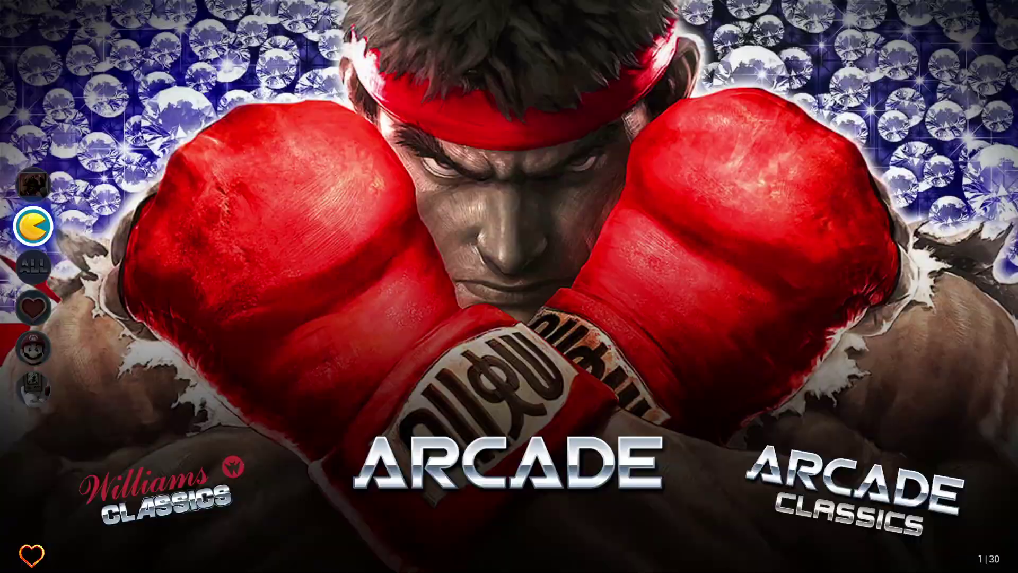
key(Up)
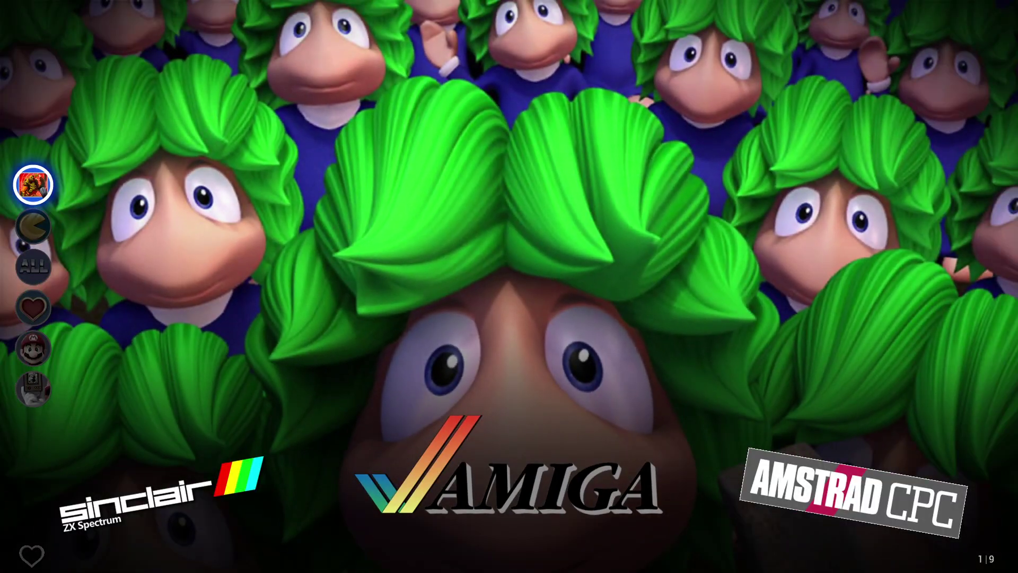
key(Down)
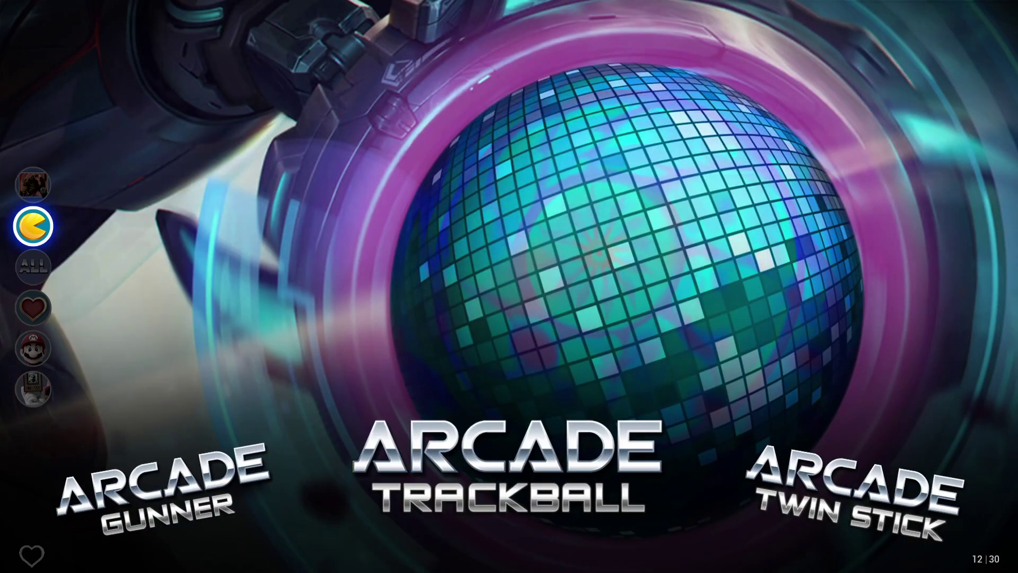
- Browse the arcade category from Arcade Trackball past Sega Model to Irem Classics
key(Right)
key(Right)
key(Right)
key(Right)
key(Right)
key(Right)
key(Right)
key(Right)
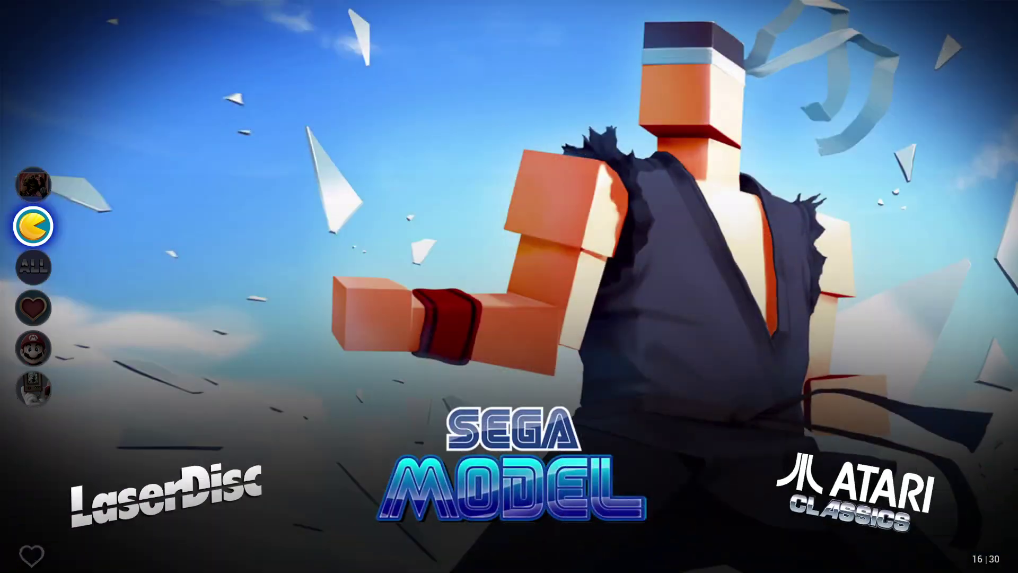
key(Left)
key(Left)
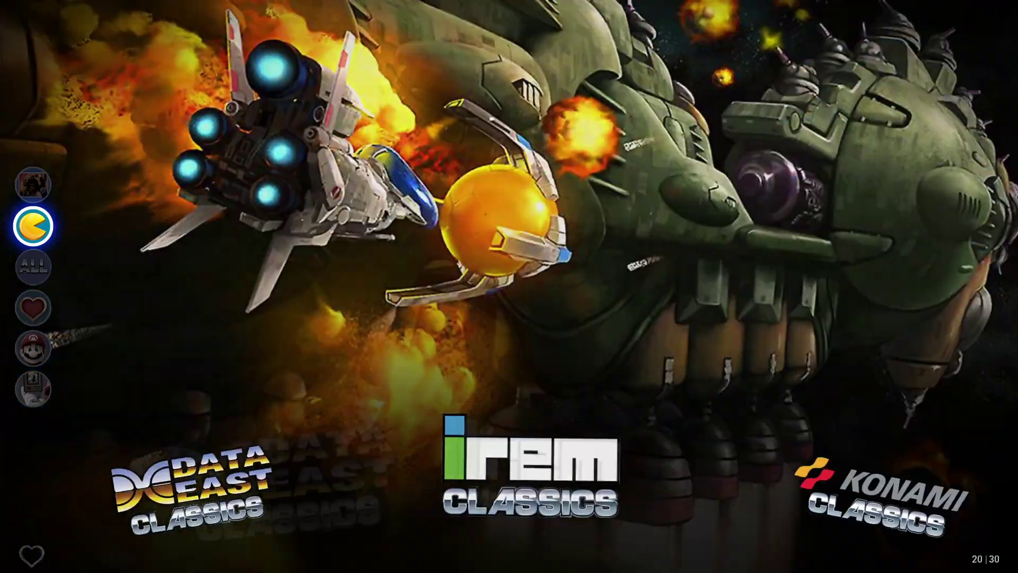
- Switch to the ALL category and browse backward from its settings entry past Sega Genesis
key(Down)
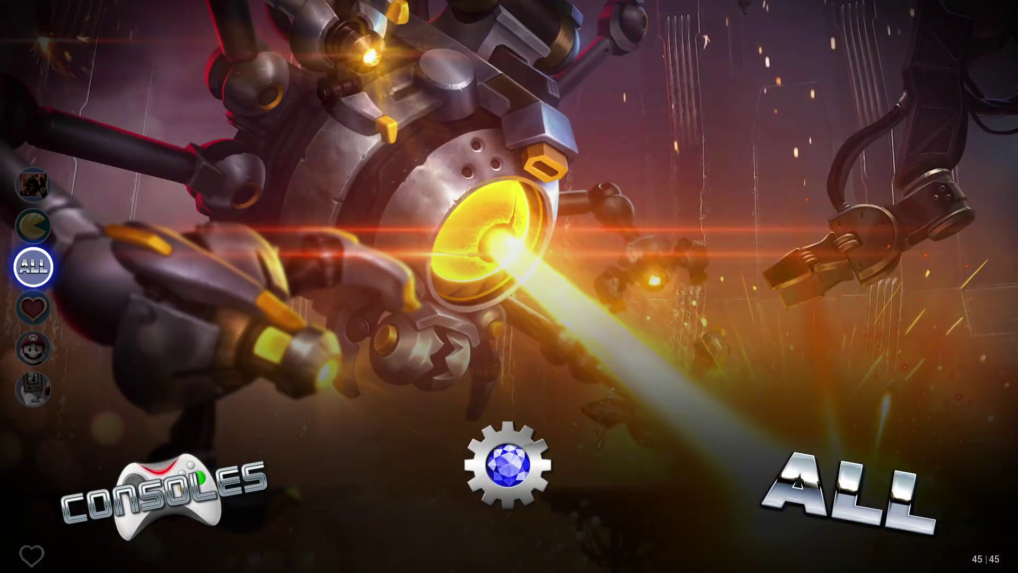
key(Left)
key(Left)
key(Left)
key(Left)
key(Left)
key(Left)
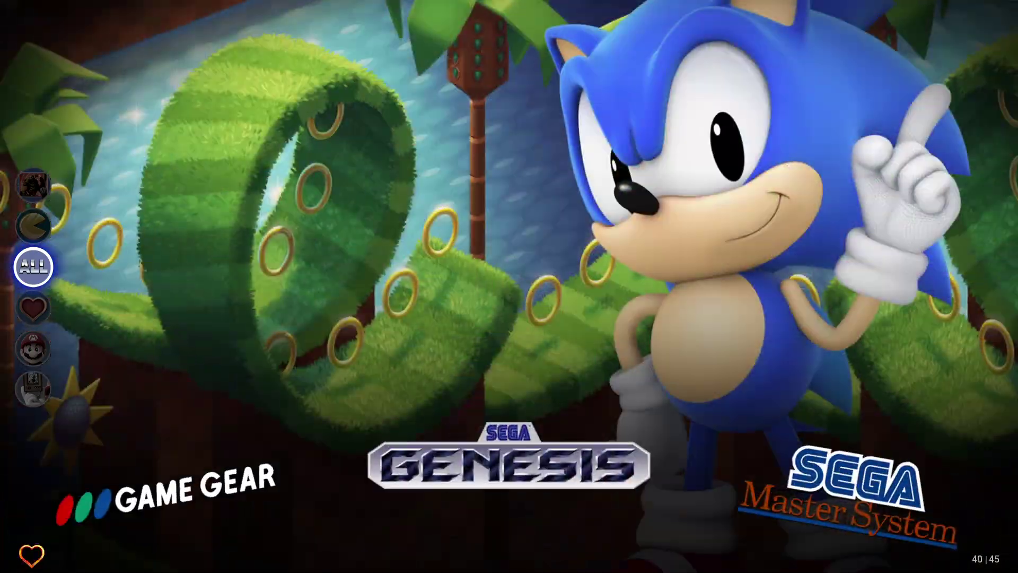
key(Left)
key(Left)
key(Left)
- Move forward through the ALL category from Dreamcast to the settings gear at its end
key(Right)
key(Right)
key(Right)
key(Right)
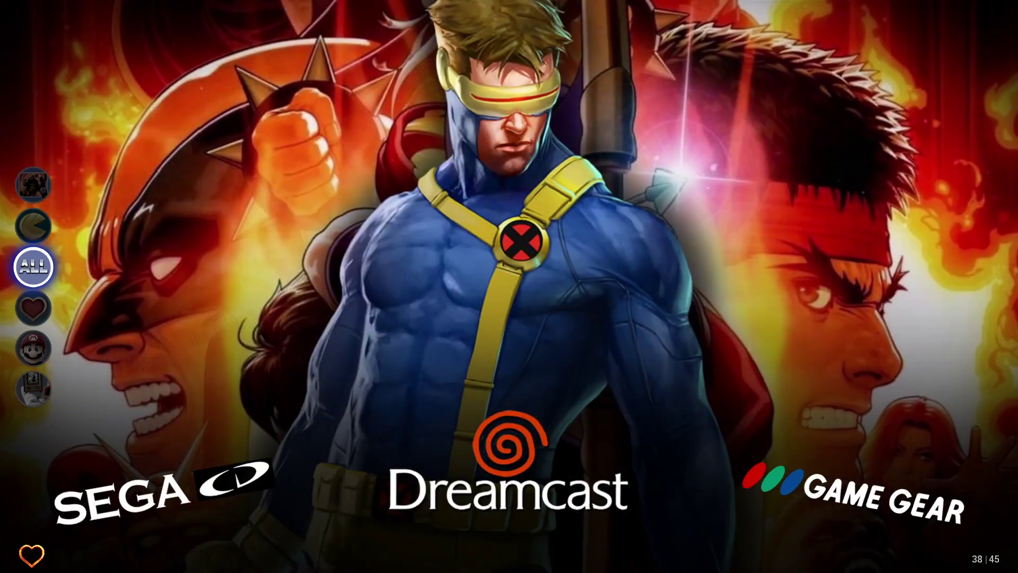
key(Right)
key(Right)
key(Right)
key(Right)
key(Right)
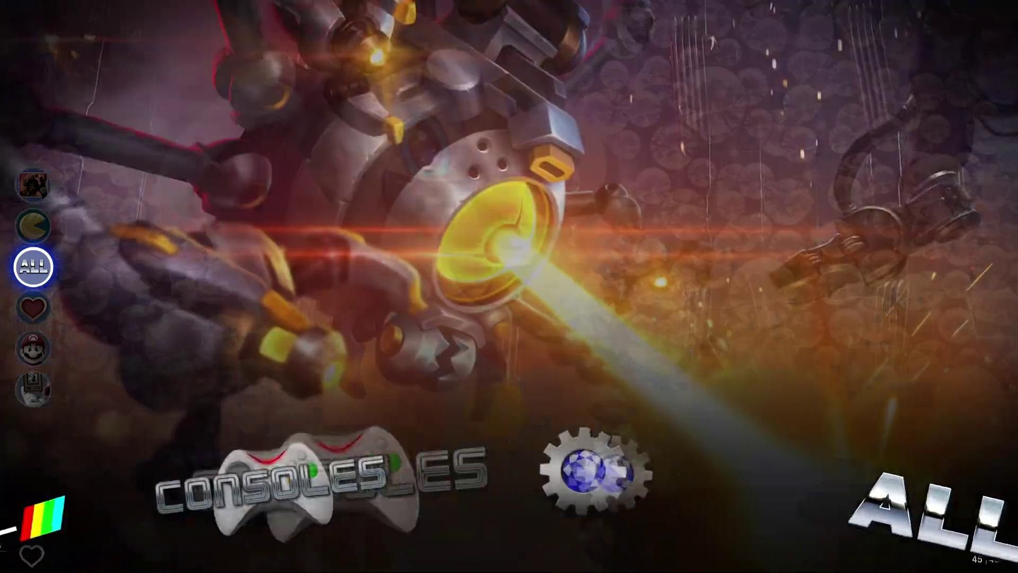
- Open the settings list, browse its music, glass, logo, real bezel, scanline, splash and attract toggles, and return to the system list
key(Return)
key(Down)
key(Down)
key(Down)
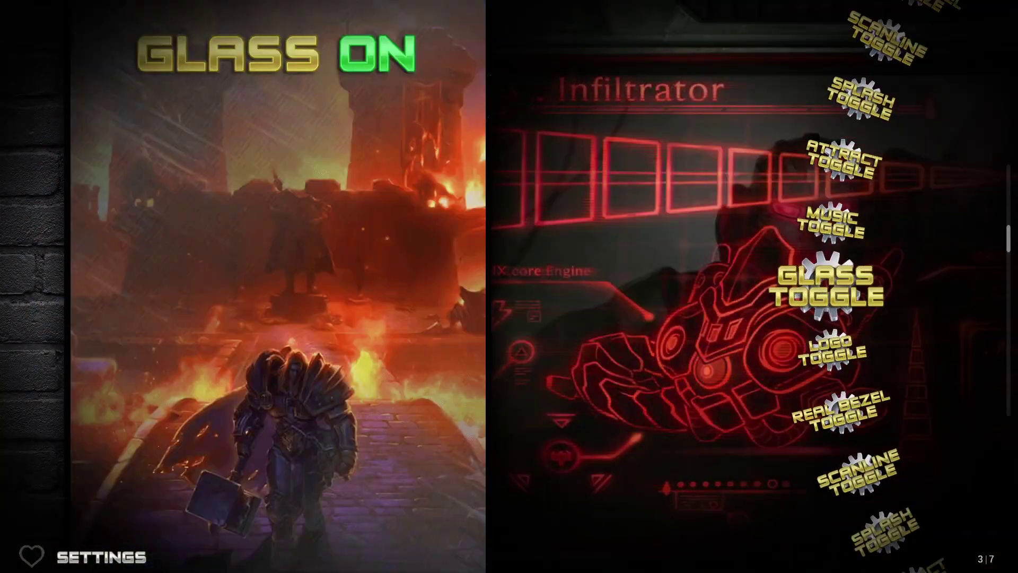
key(Down)
key(Down)
key(Down)
key(Down)
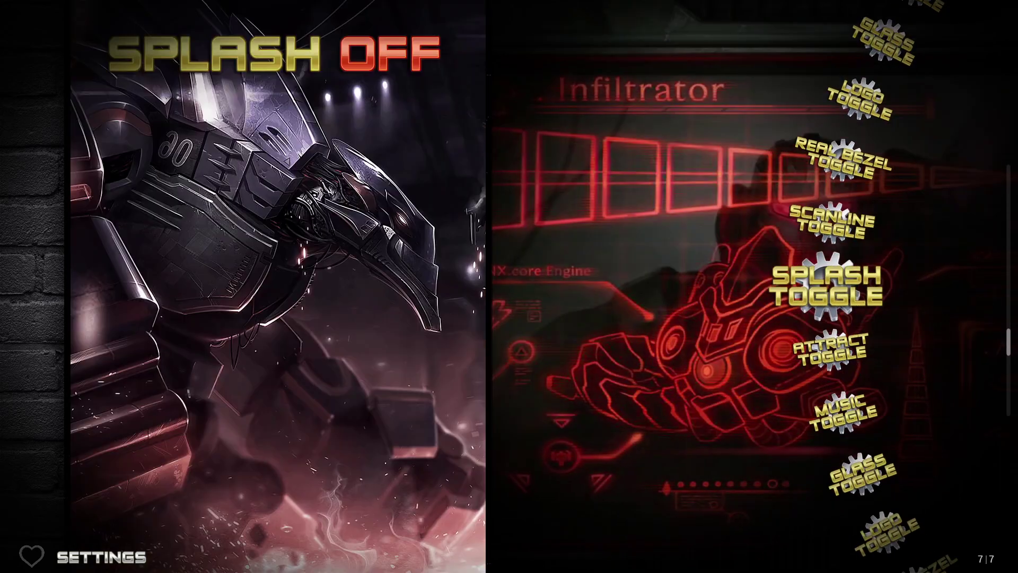
key(Down)
key(Down)
key(Escape)
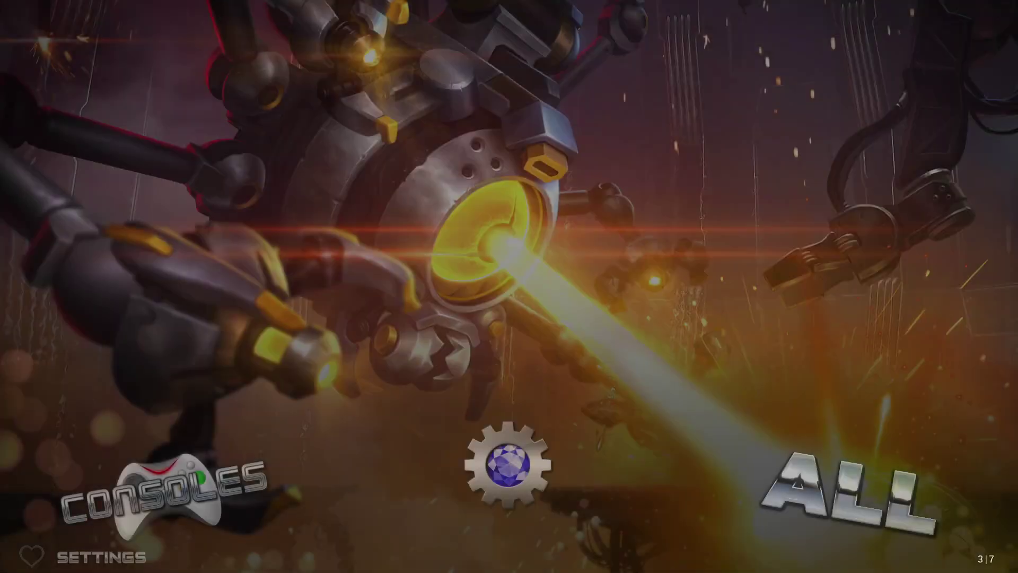
- Switch to the favorites category and view its Arcade and Arcade Classics entries
key(Right)
key(Down)
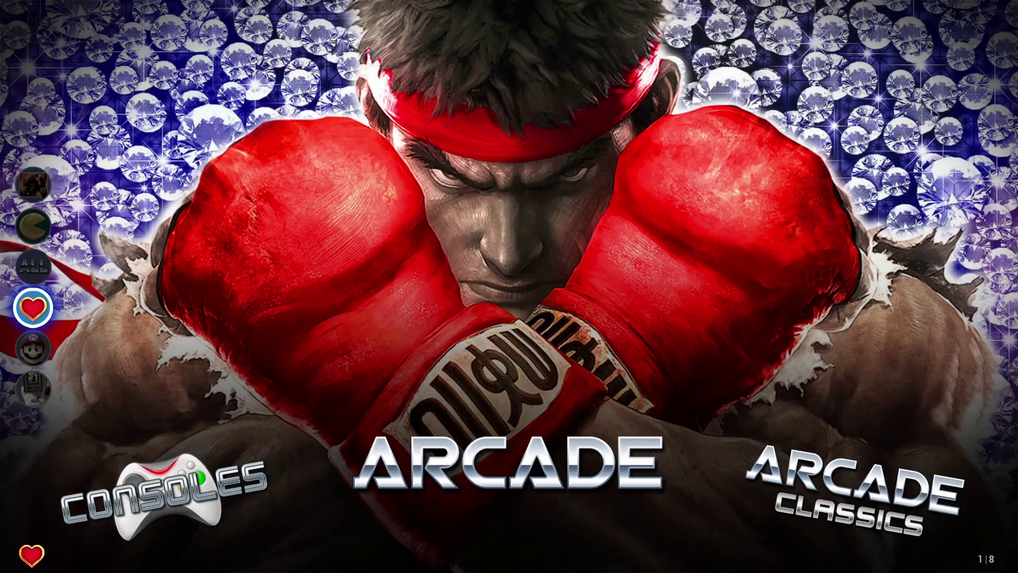
key(Right)
key(Right)
key(Left)
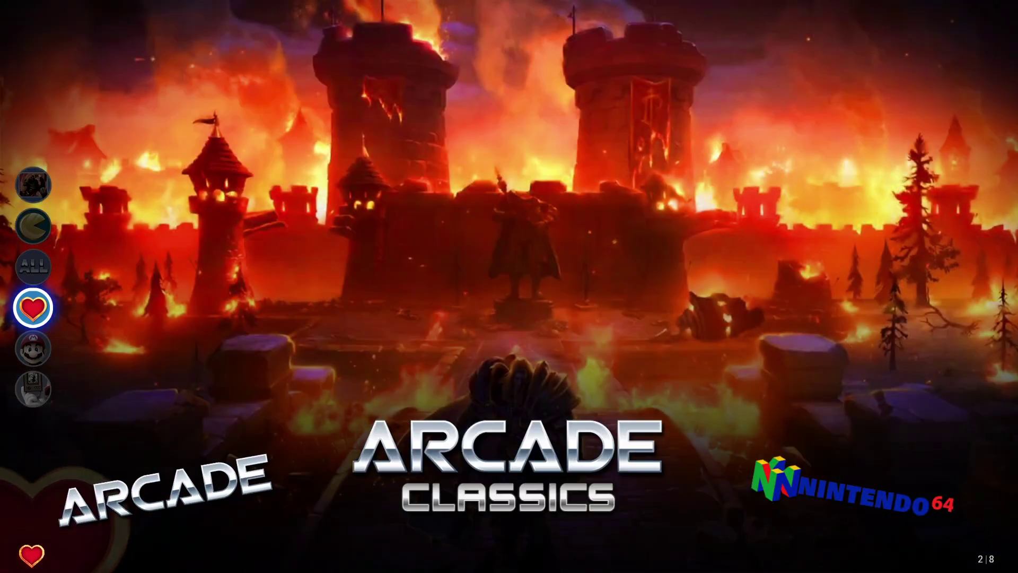
key(Left)
key(Up)
key(Down)
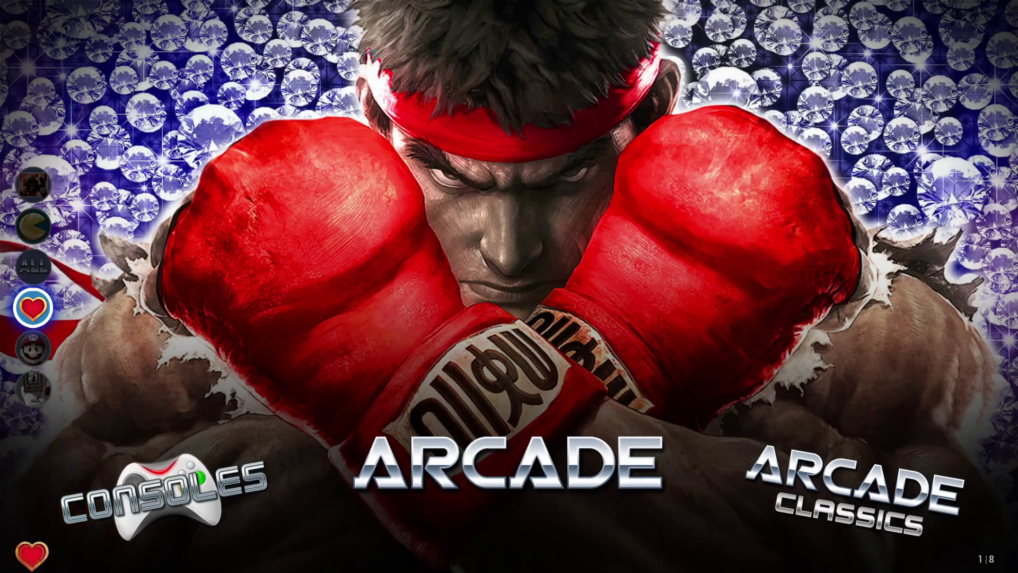
key(Right)
key(Right)
key(Left)
key(Left)
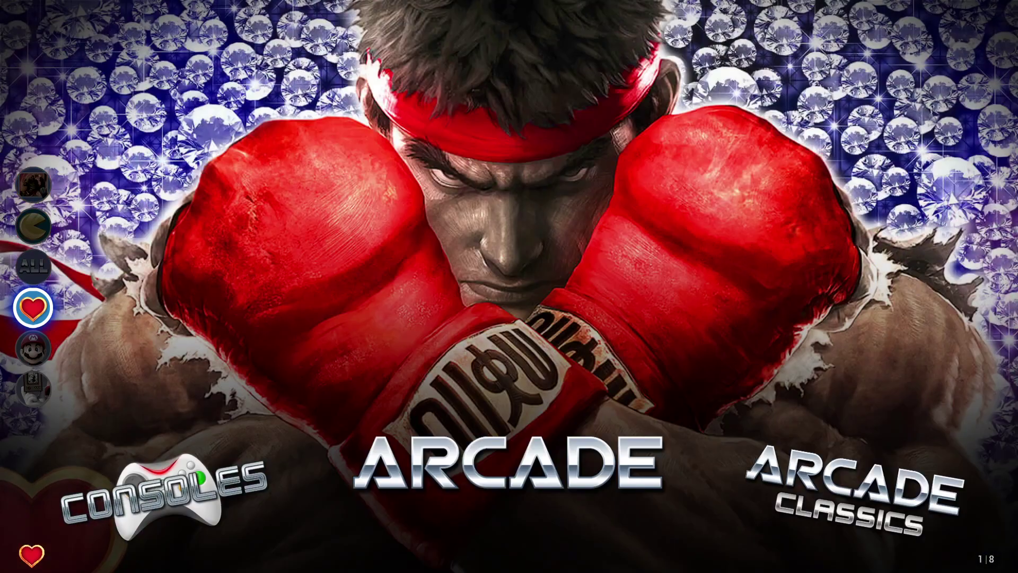
key(Left)
key(Right)
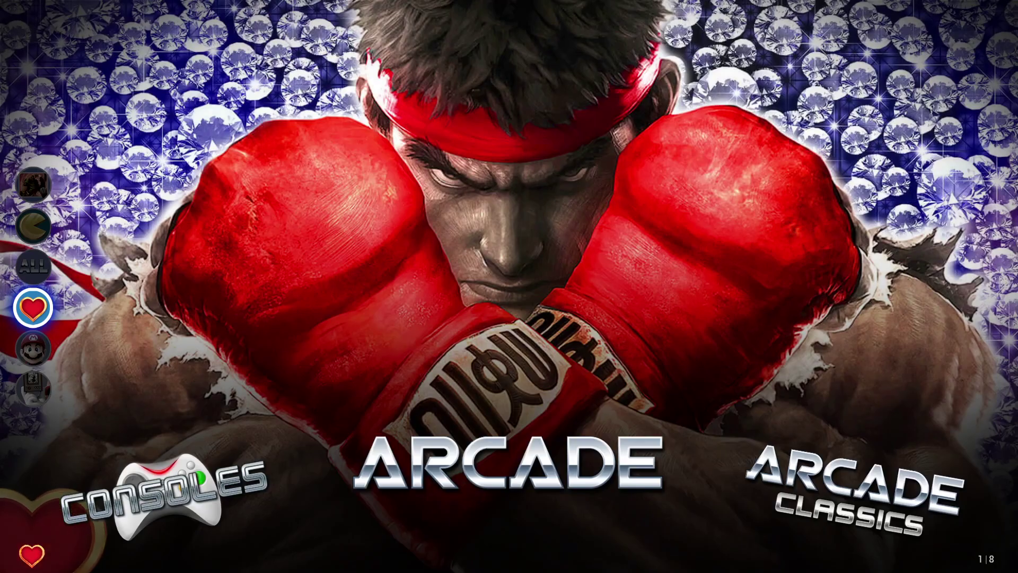
key(Right)
key(Left)
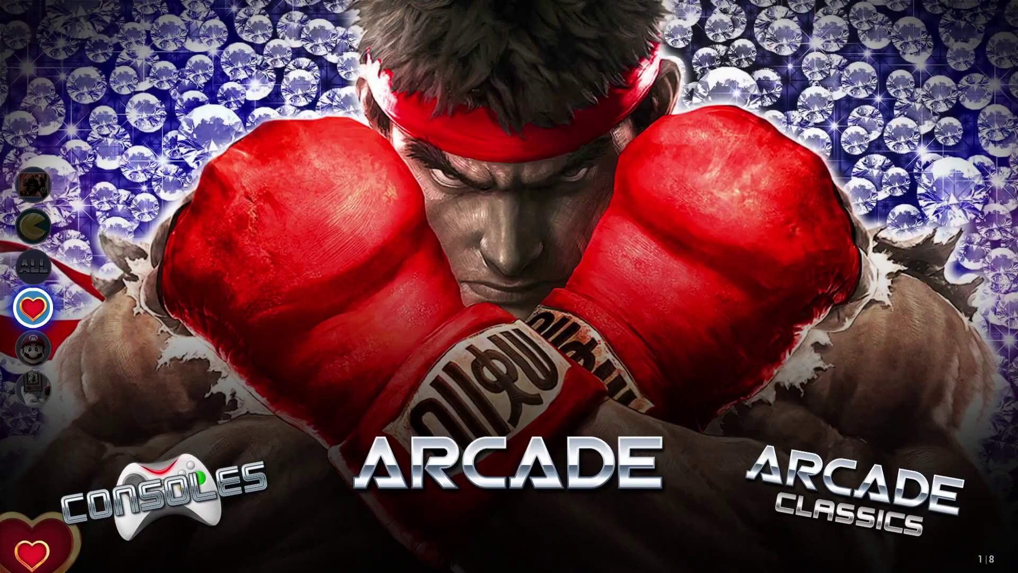
key(Right)
key(Left)
- Compare the Arcade entry in the ALL category with the one in the favorites category
key(Up)
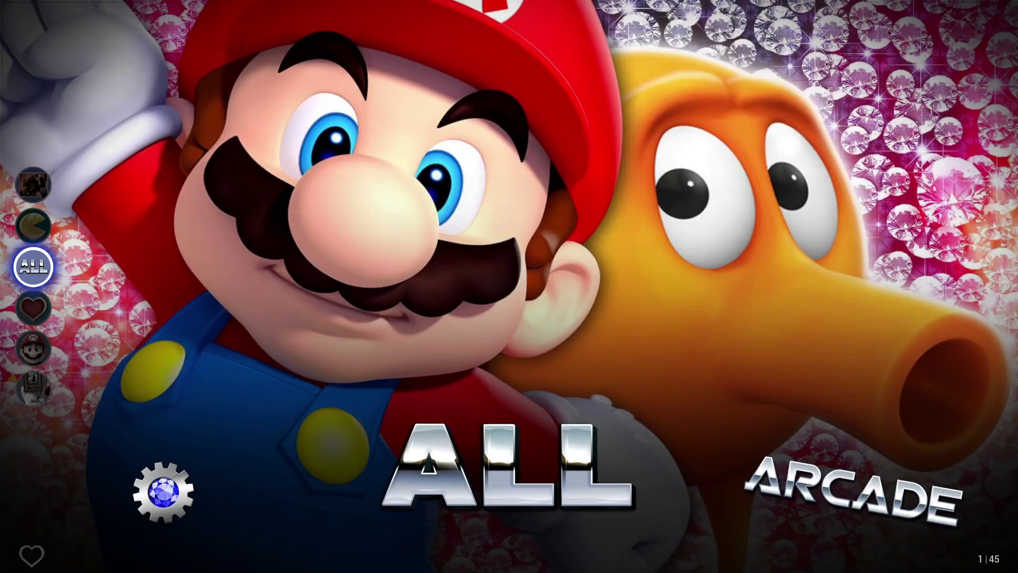
key(Right)
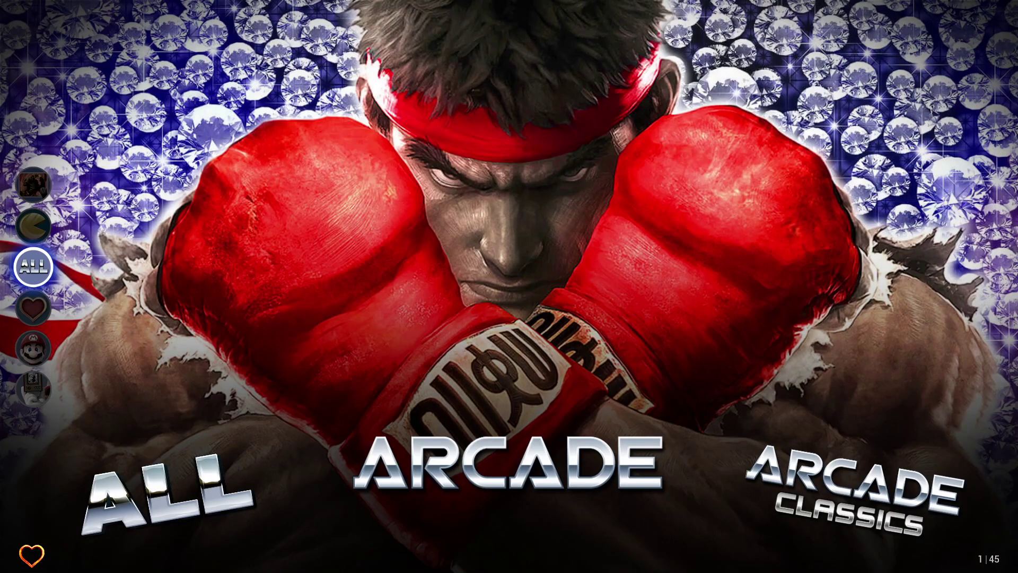
key(Down)
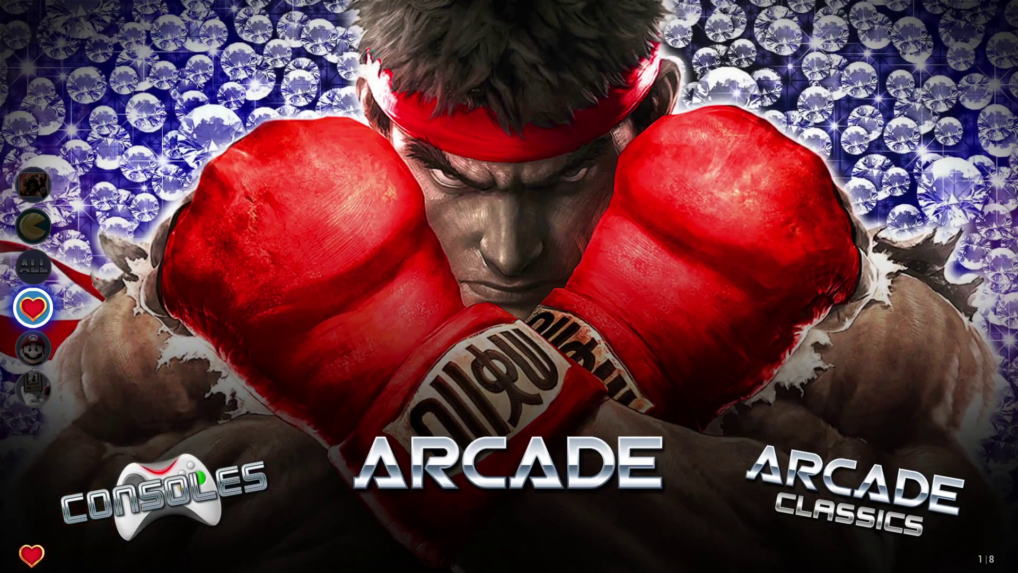
key(Up)
key(Right)
key(Left)
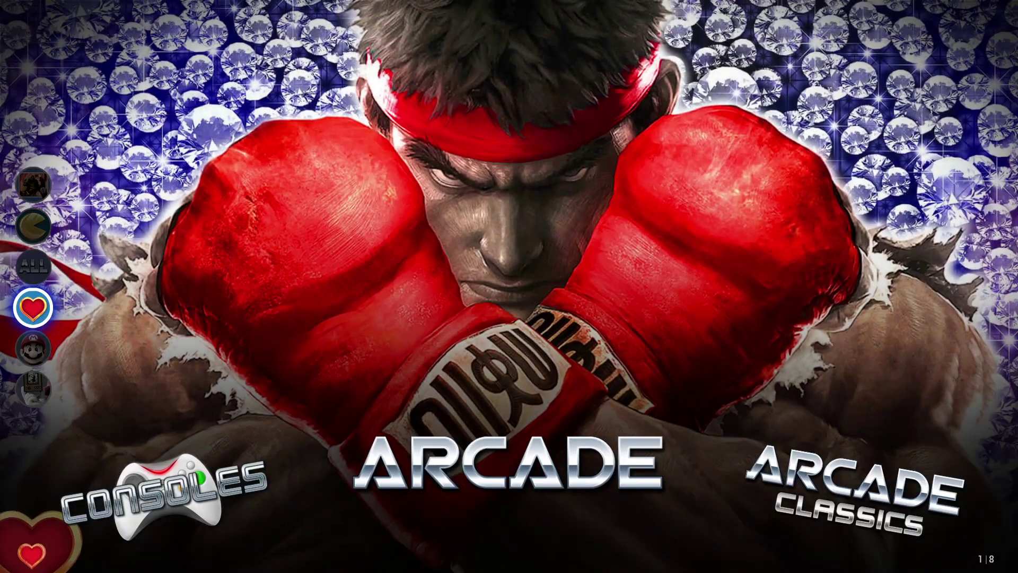
- Browse the favorites category to the Sega Genesis entry
key(Right)
key(Right)
key(Right)
key(Left)
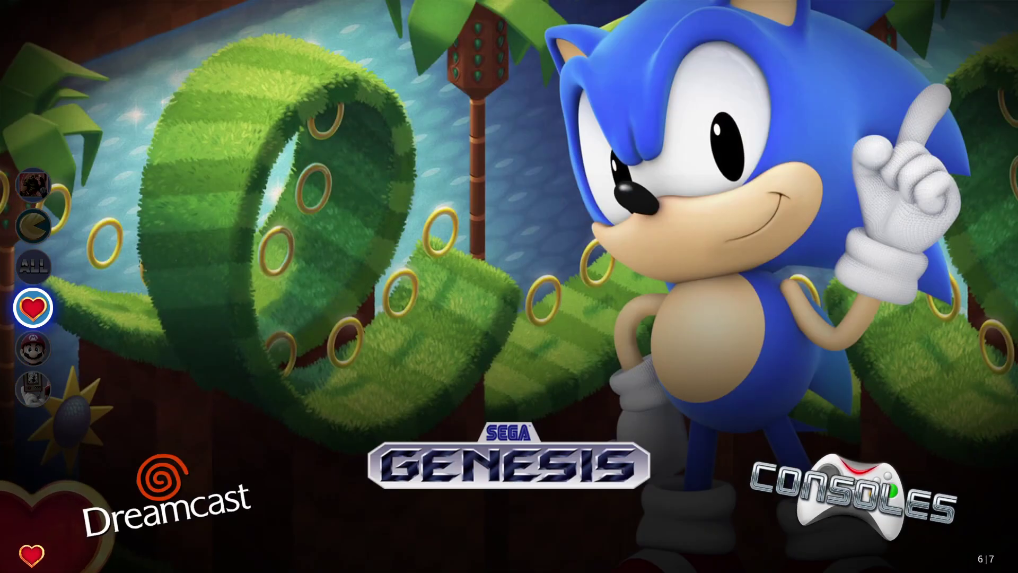
key(Left)
- Return to the ALL category and browse its systems past Game Boy and Game Boy Color
key(Up)
key(Right)
key(Right)
key(Right)
key(Right)
key(Right)
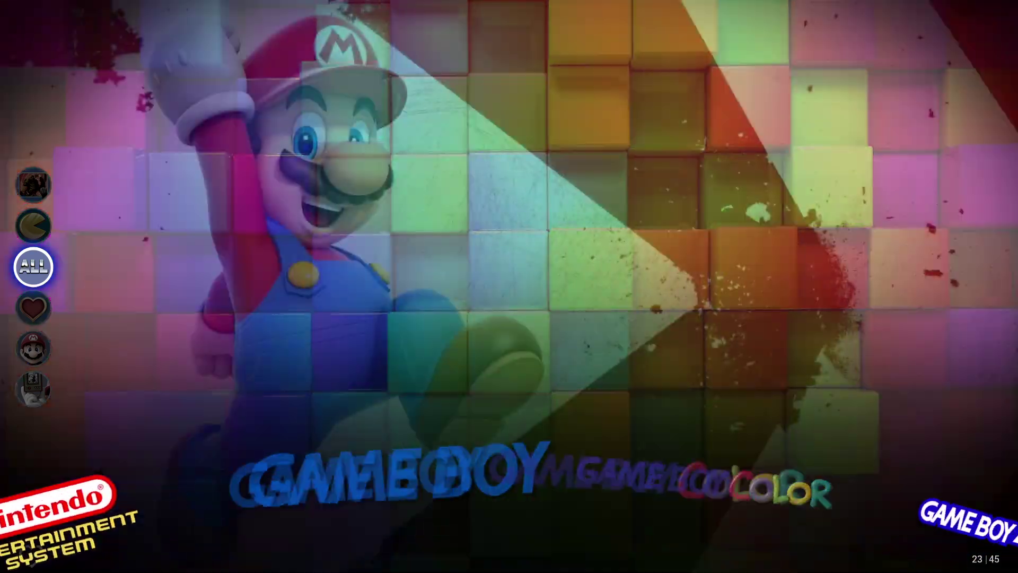
key(Right)
key(Right)
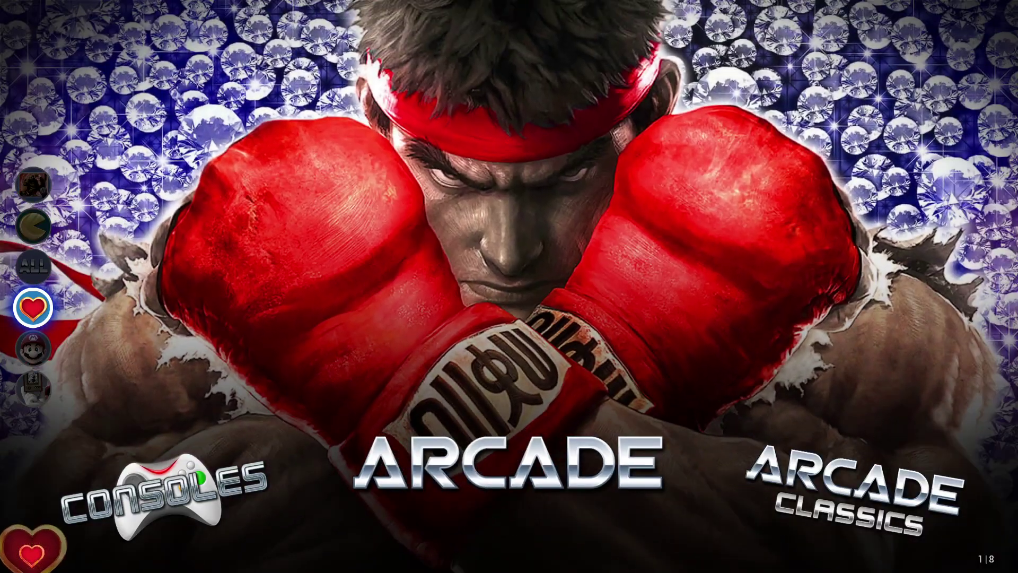
key(Up)
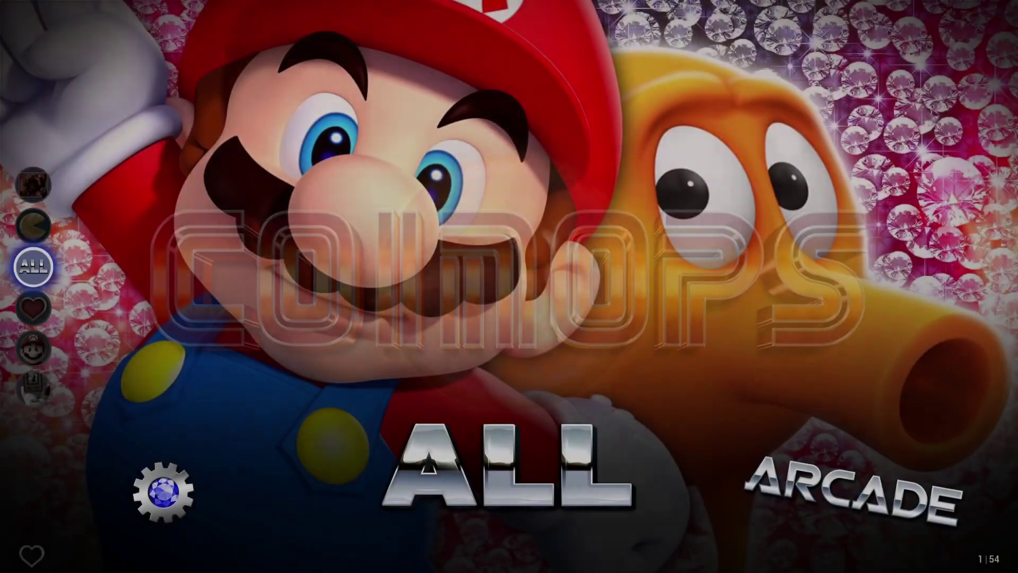
- Cycle through the system categories, including the one with Atari Lynx, and return to the ALL category
key(Up)
key(Up)
key(Up)
key(Up)
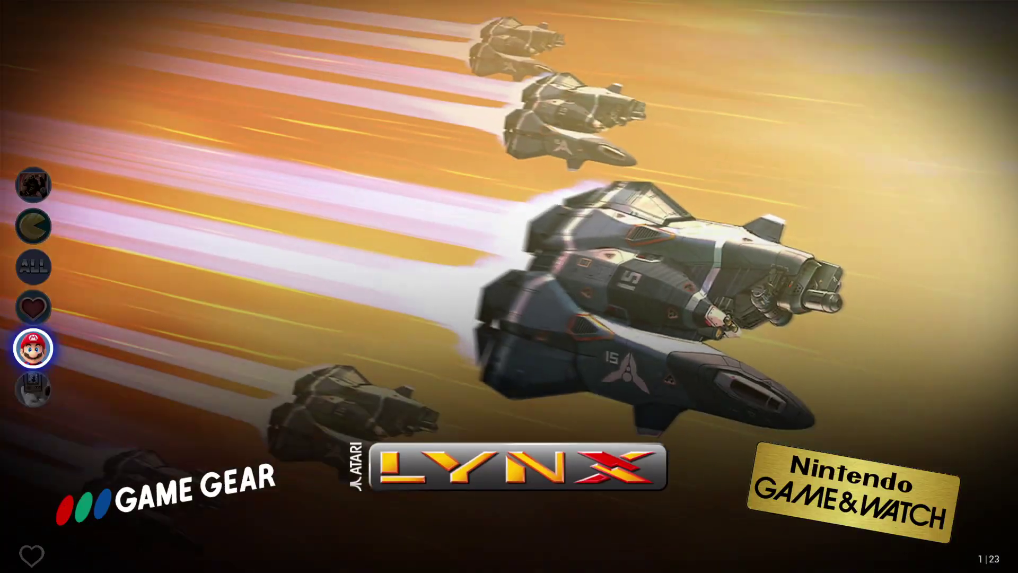
key(Up)
key(Down)
key(Up)
key(Up)
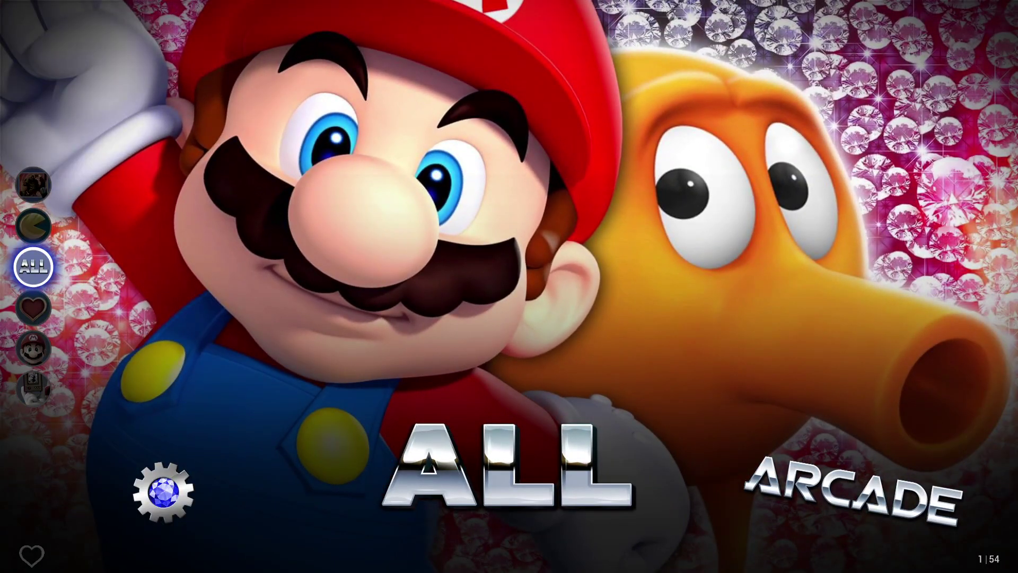
- Browse the arcade genre entries in the ALL category, from Arcade Classics through Old School and Fight Club toward Shoot Em Ups
key(Right)
key(Right)
key(Right)
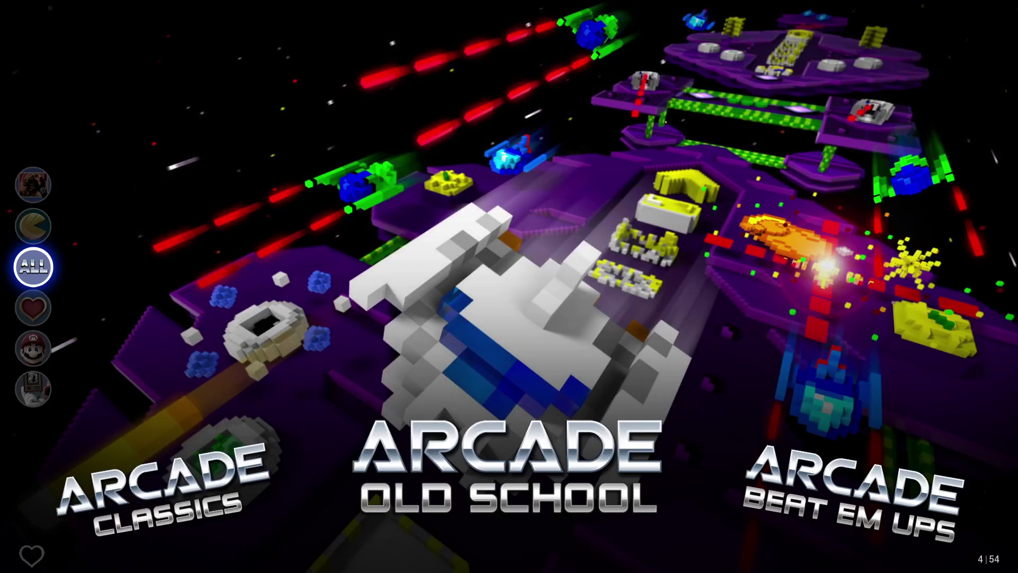
key(Right)
key(Right)
key(Right)
key(Right)
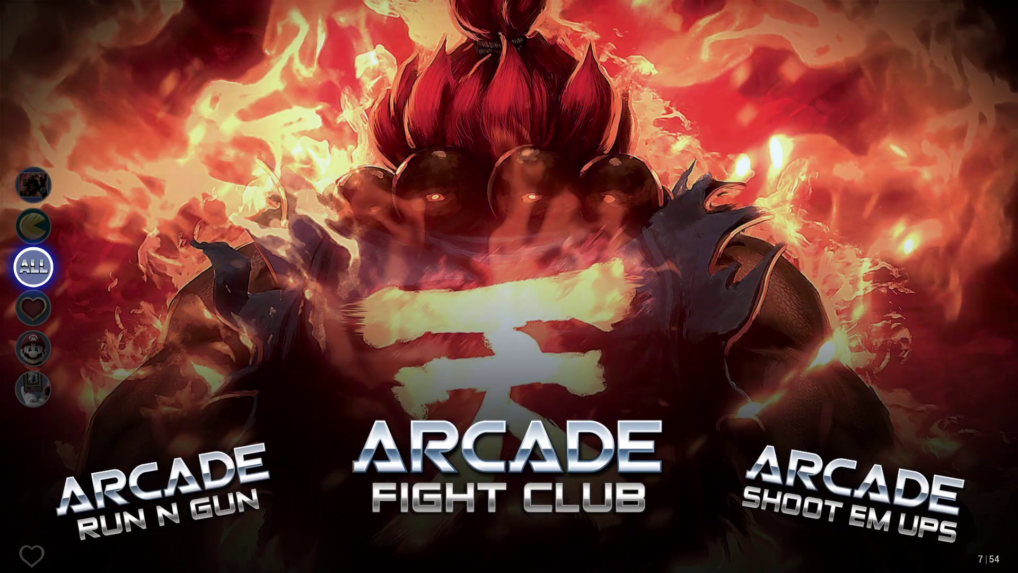
key(Right)
key(Right)
key(Right)
key(Right)
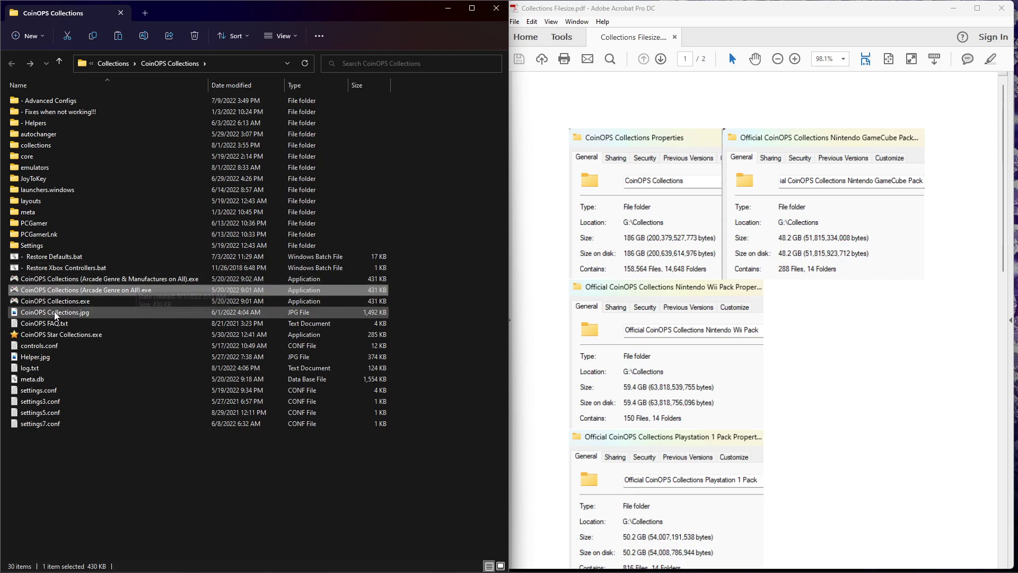
- In File Explorer, review the CoinOPS Collections executables through CoinOPS Star Collections.exe and view the collections folder's details
click(84, 301)
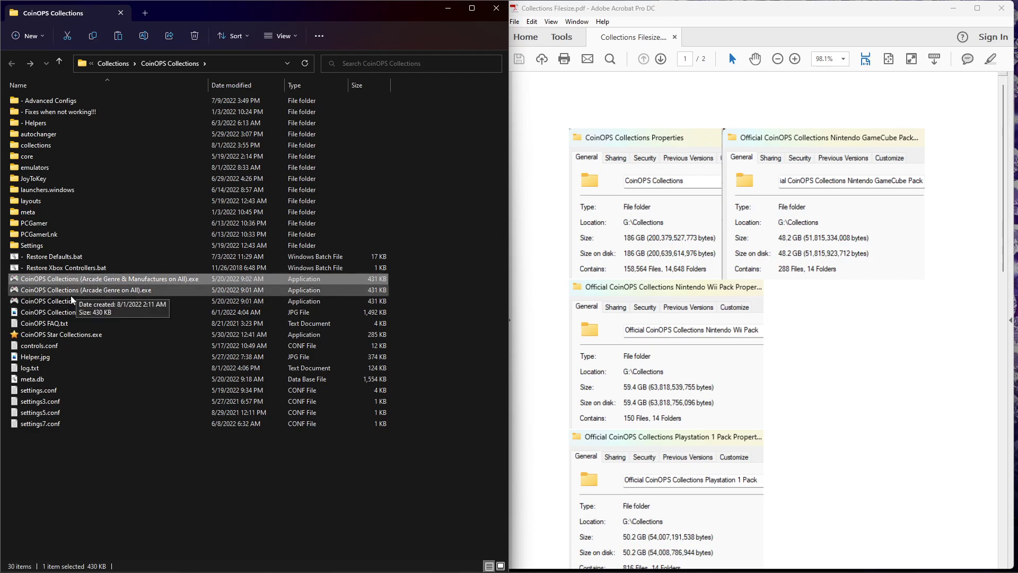
click(74, 335)
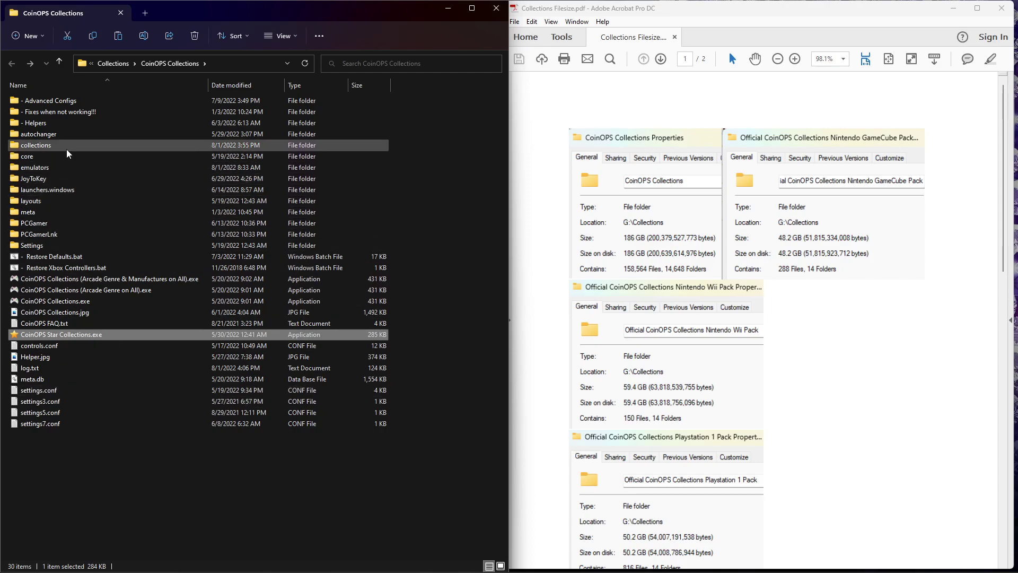
mouse_move(72, 145)
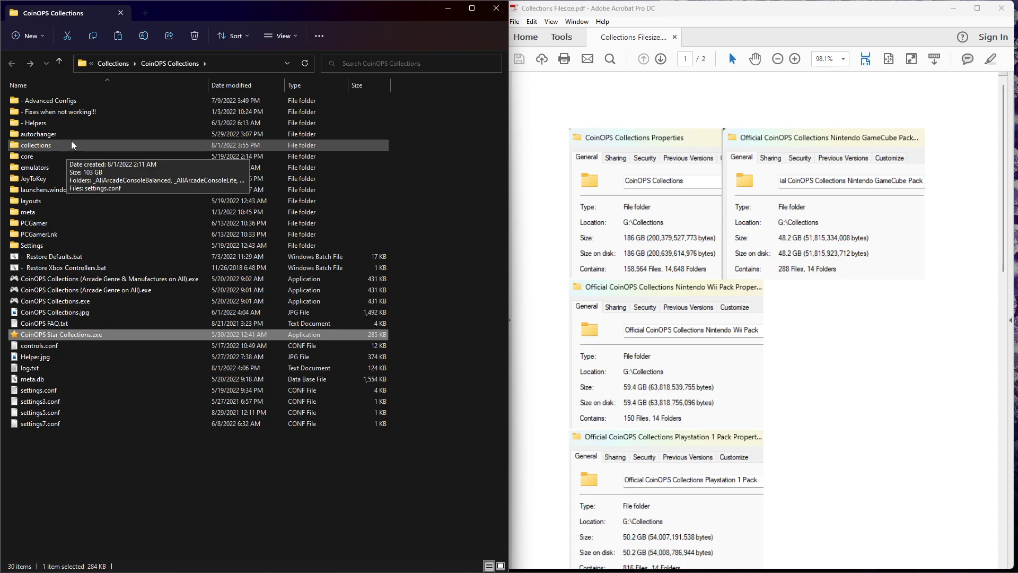
- Open the CoinOPS Stars Support folder in - Helpers, read Making a STAR Collection.txt, and close it
double_click(68, 124)
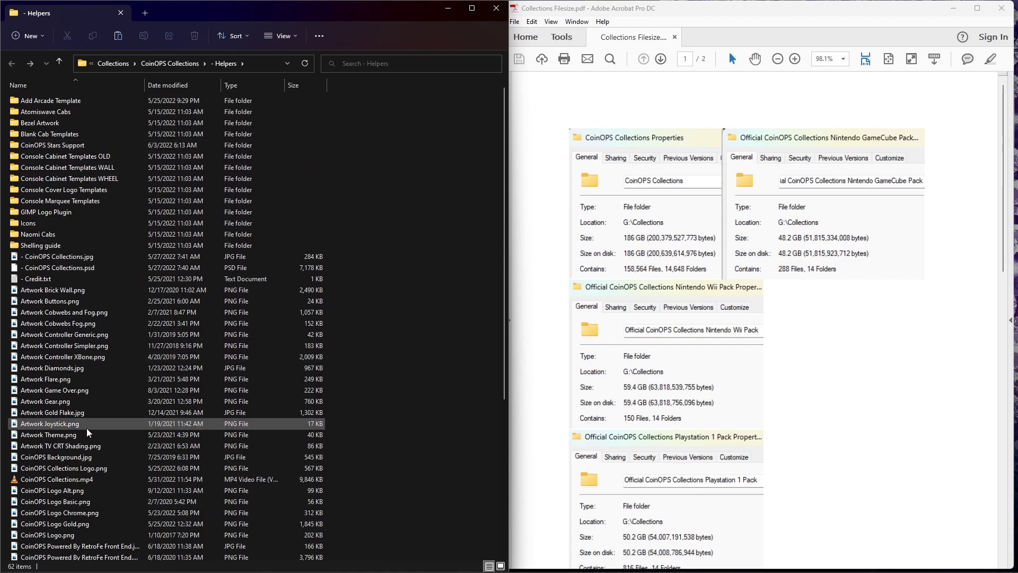
double_click(71, 147)
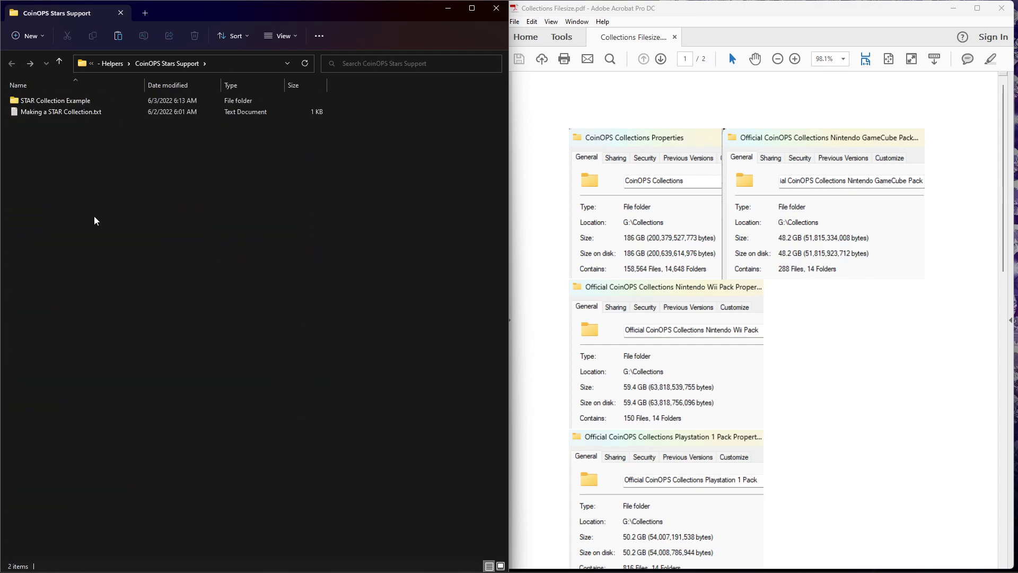
double_click(78, 113)
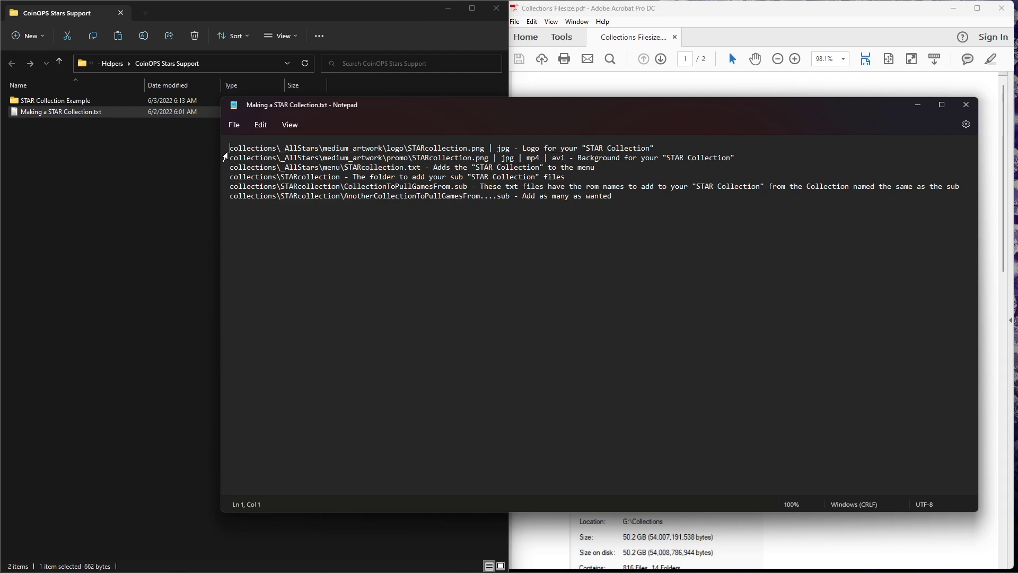
click(966, 104)
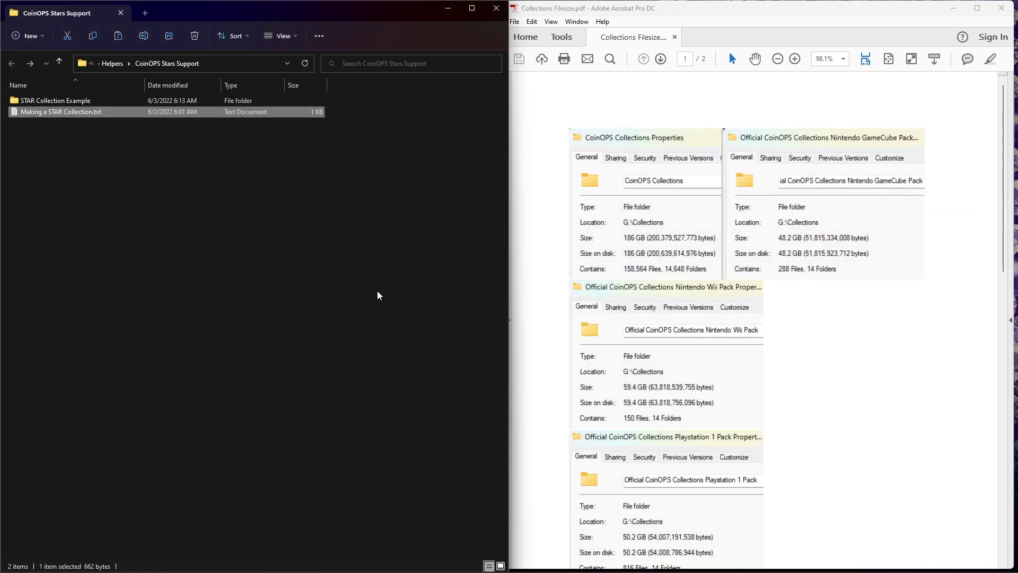
- Copy the collections folder from STAR Collection Example and go back to the CoinOPS Collections folder
double_click(59, 101)
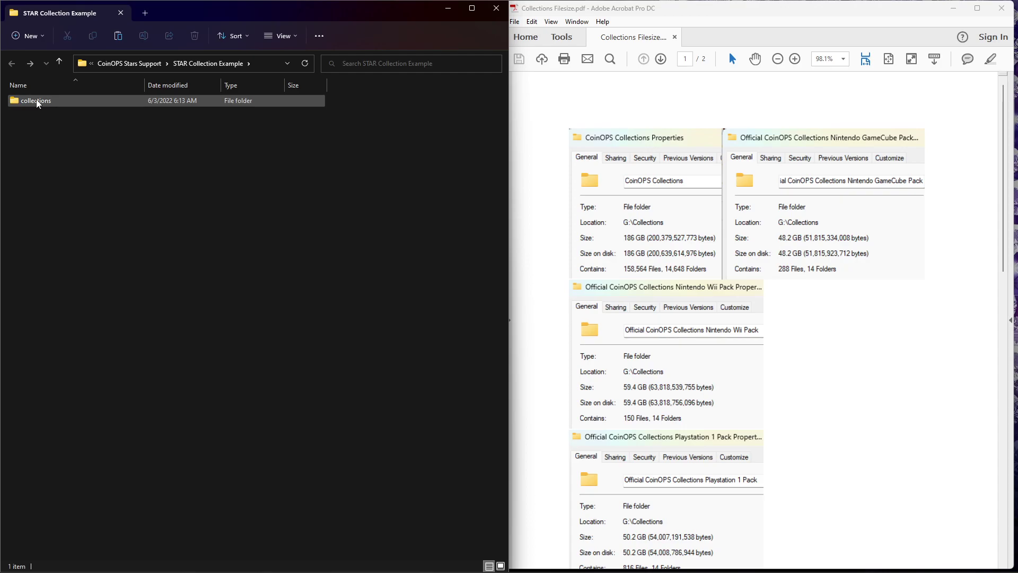
click(35, 105)
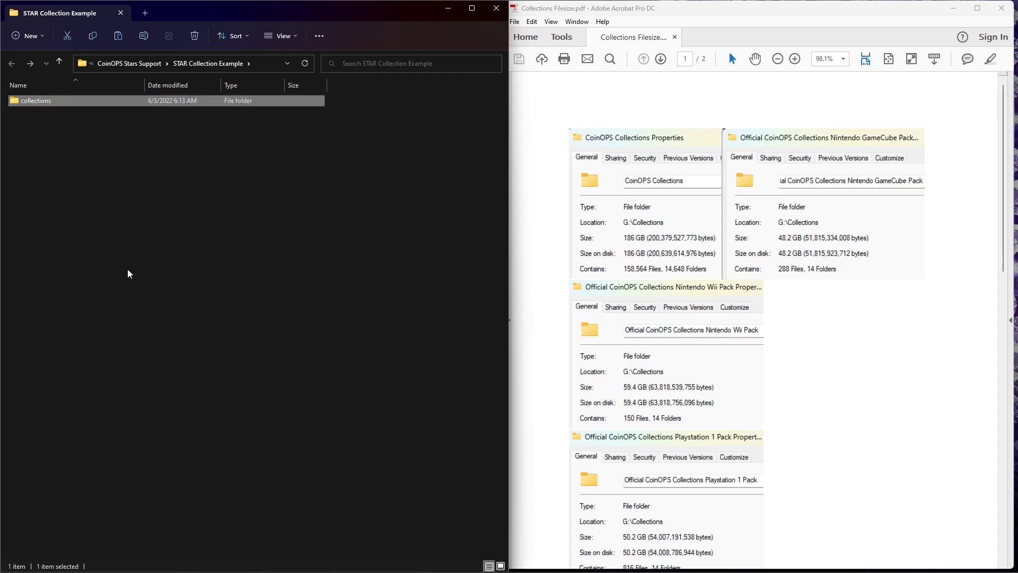
click(141, 66)
click(112, 68)
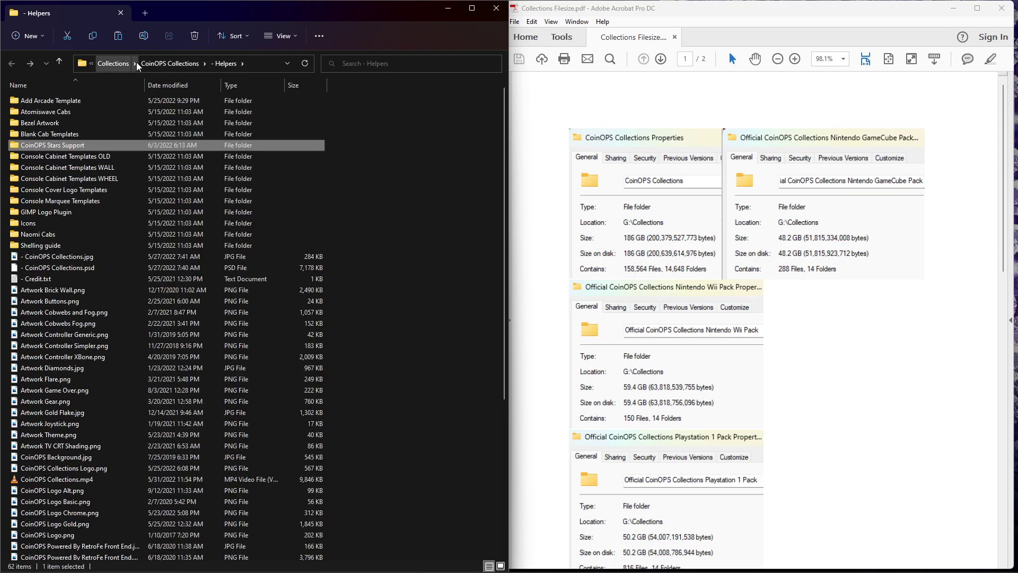
click(150, 65)
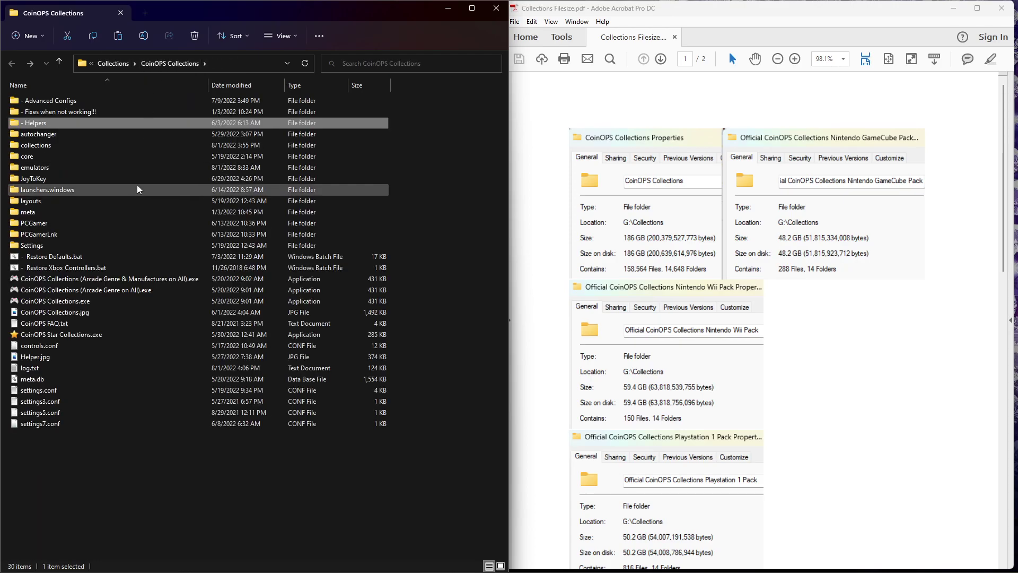
- Check the existing subfolders of collections, and paste the copied collections folder into the CoinOPS Collections folder
double_click(122, 150)
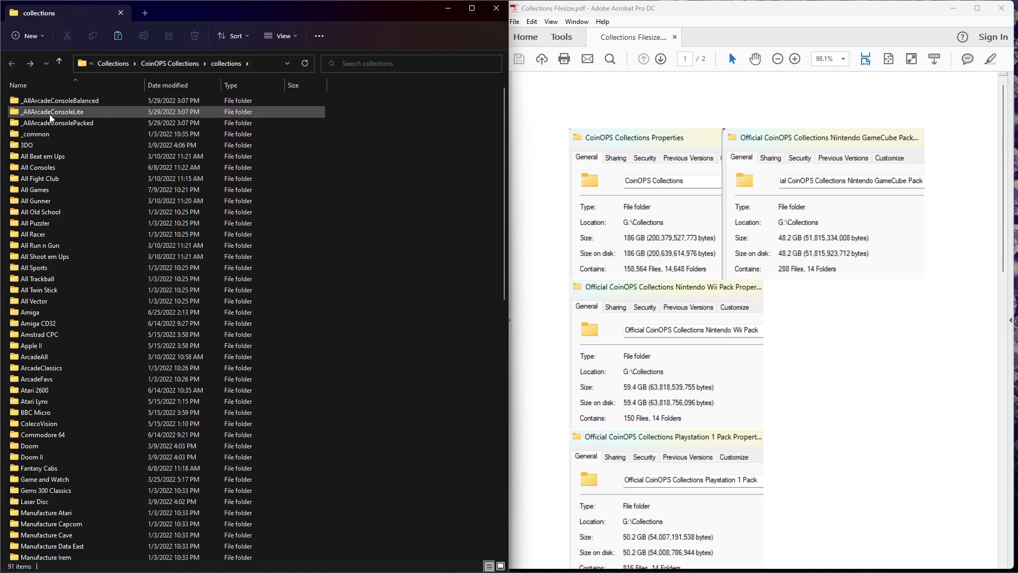
scroll(38, 525, down, 15)
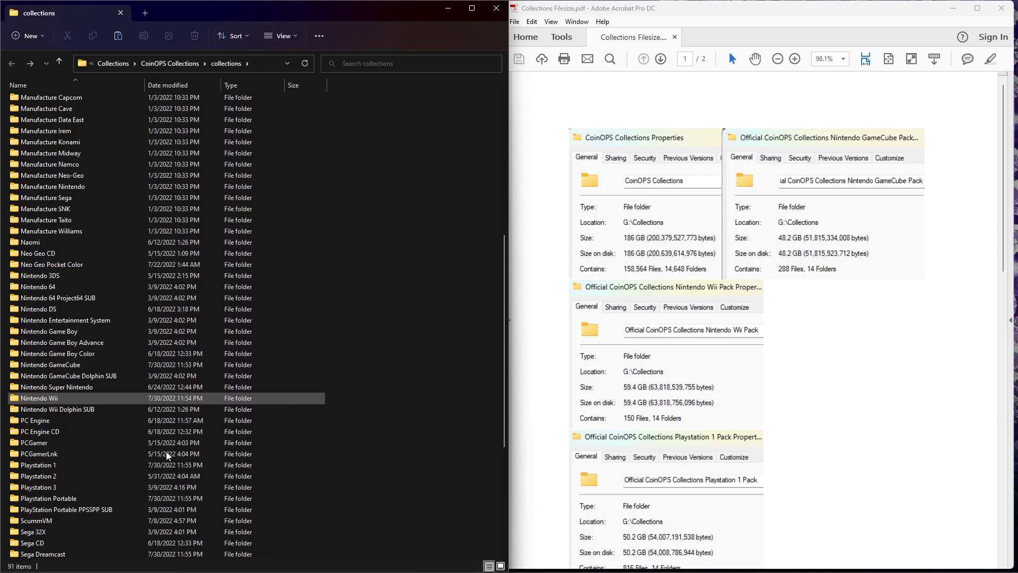
scroll(37, 418, up, 15)
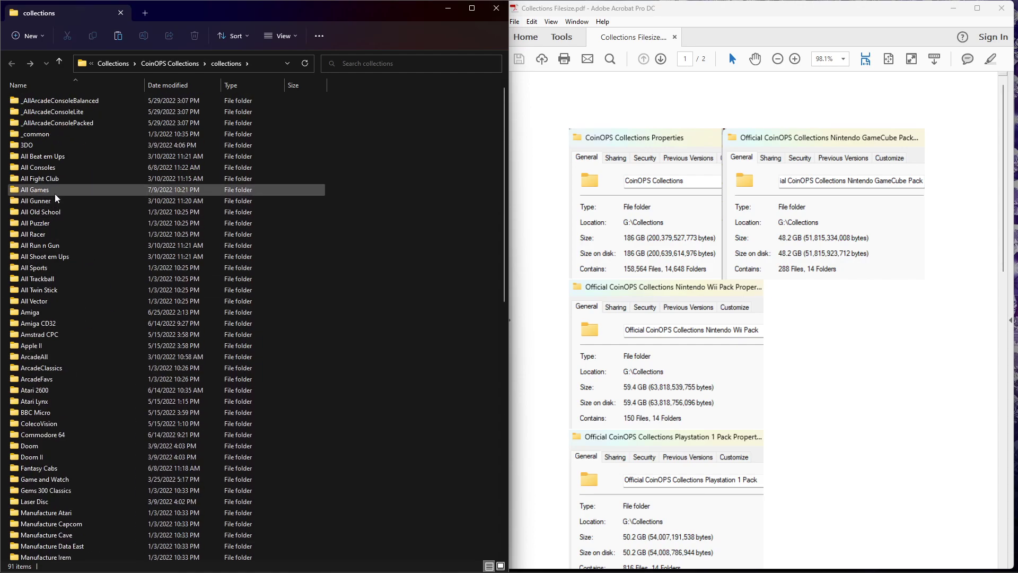
click(169, 63)
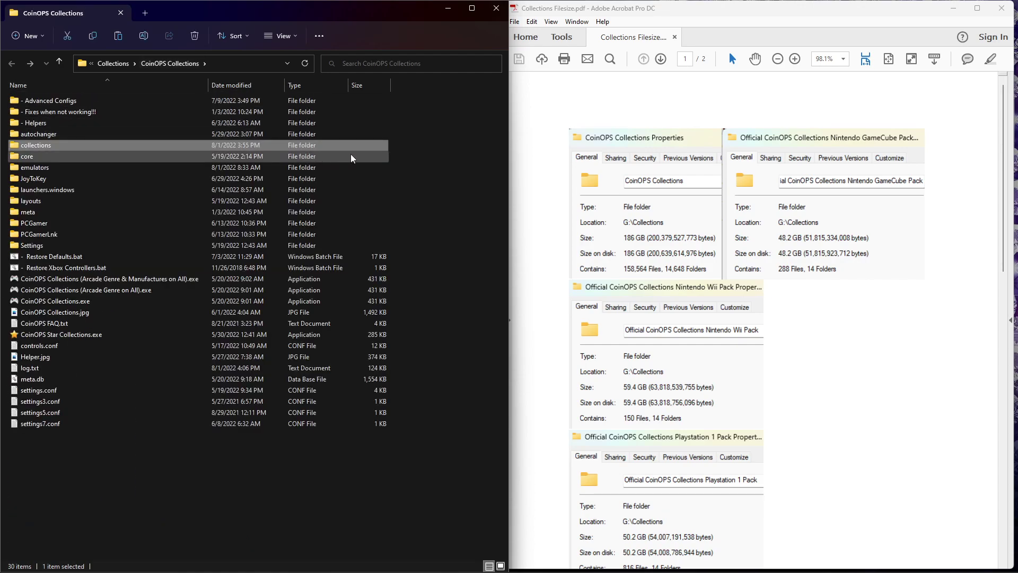
click(451, 224)
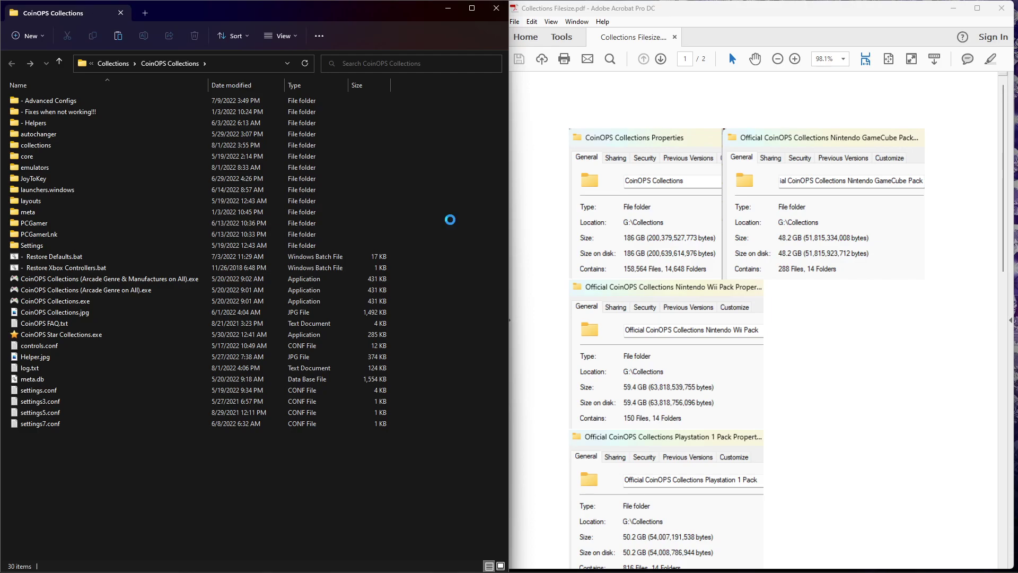
- Look through the merged collections folder for the added _AllStars and Street Fighter folders
mouse_move(53, 151)
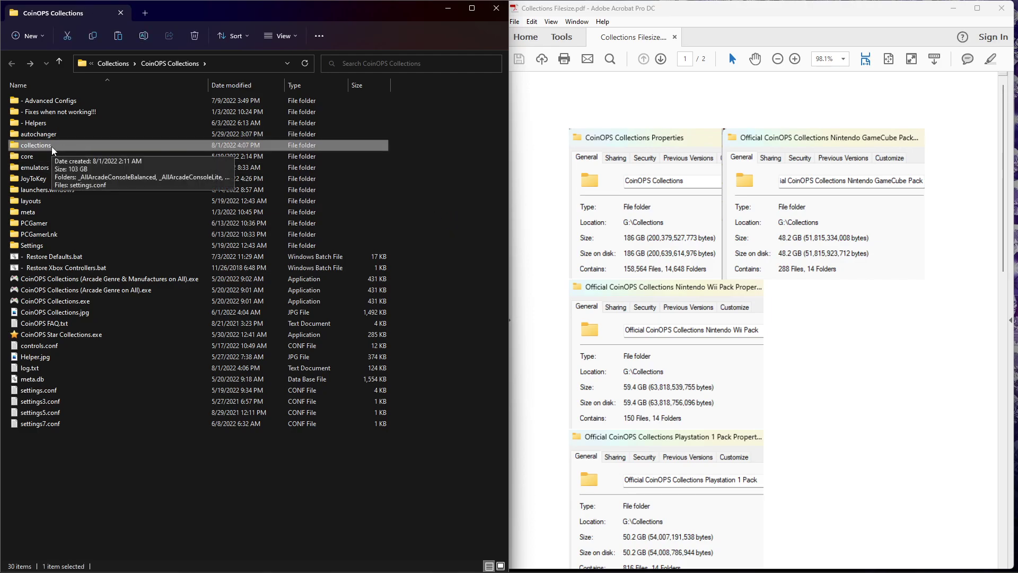
double_click(49, 148)
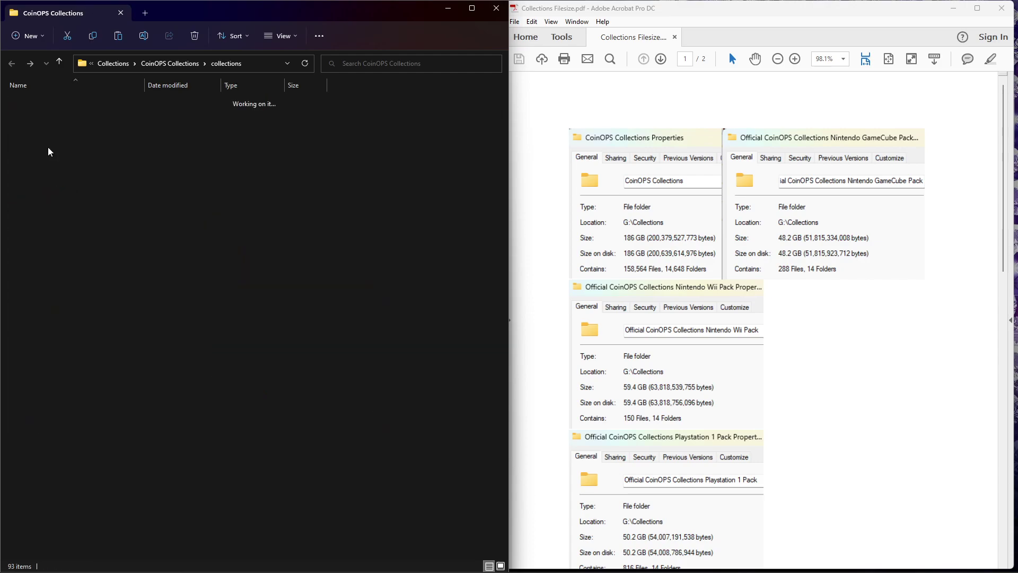
scroll(75, 200, down, 15)
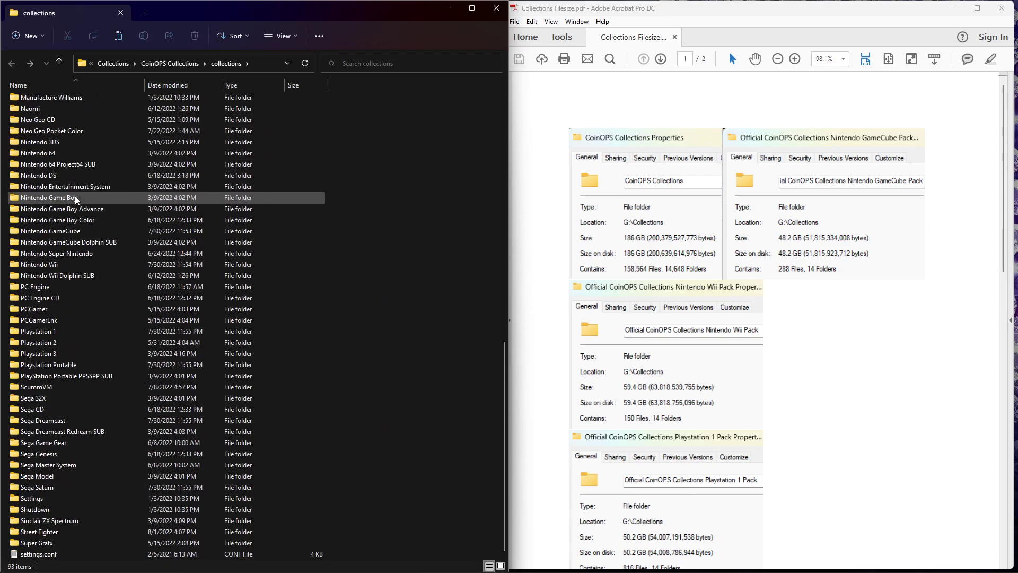
scroll(87, 209, up, 15)
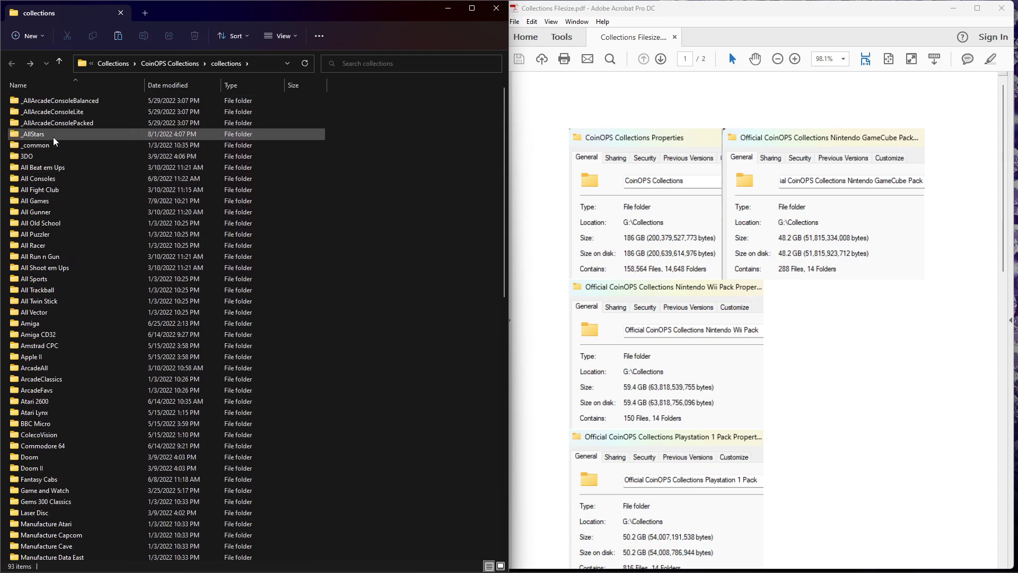
scroll(55, 141, down, 17)
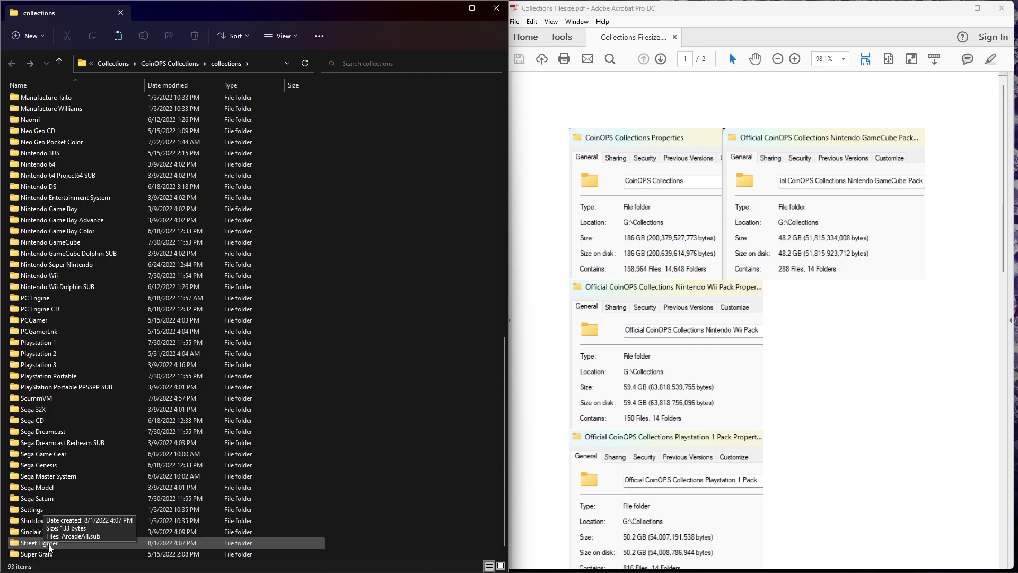
- Open ArcadeAll.sub in the Street Fighter folder, review its list of game names, and close it
double_click(50, 546)
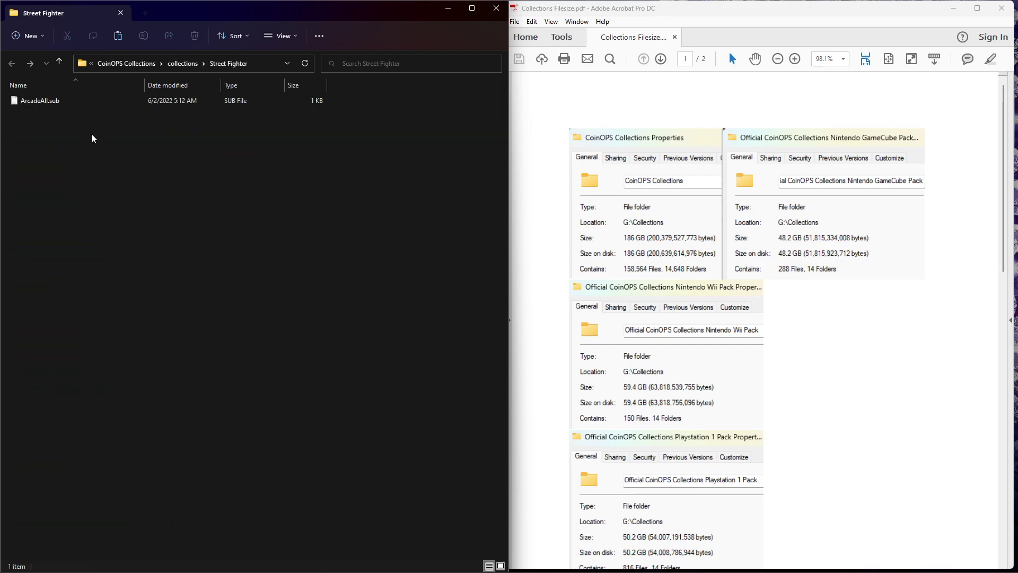
double_click(37, 100)
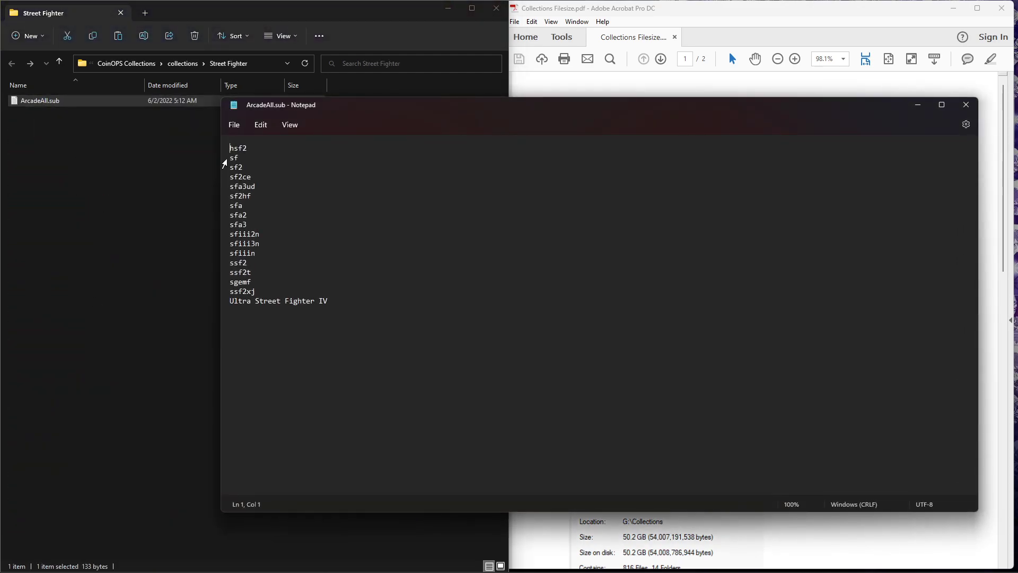
drag(230, 146, 351, 301)
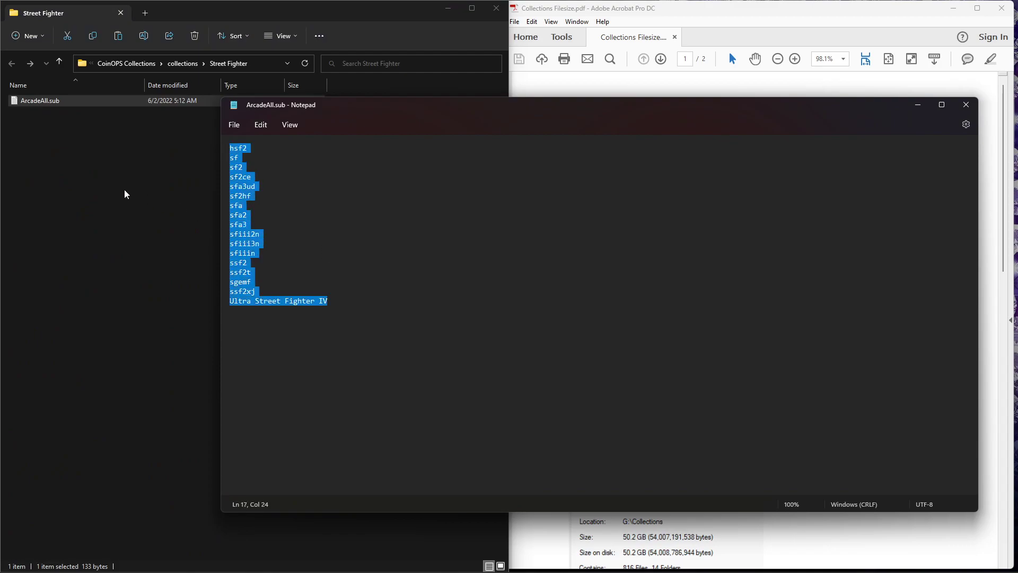
click(589, 237)
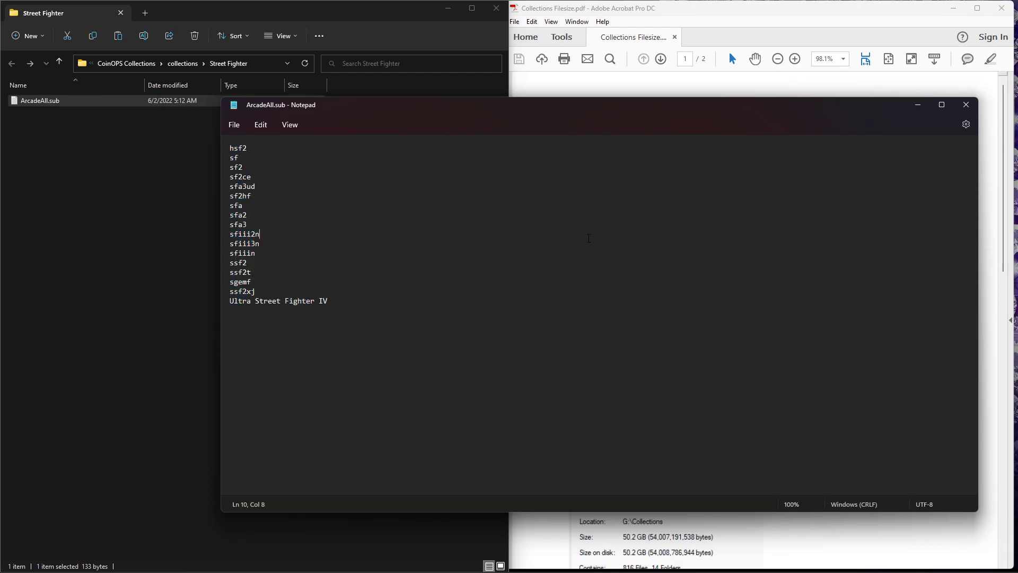
click(966, 104)
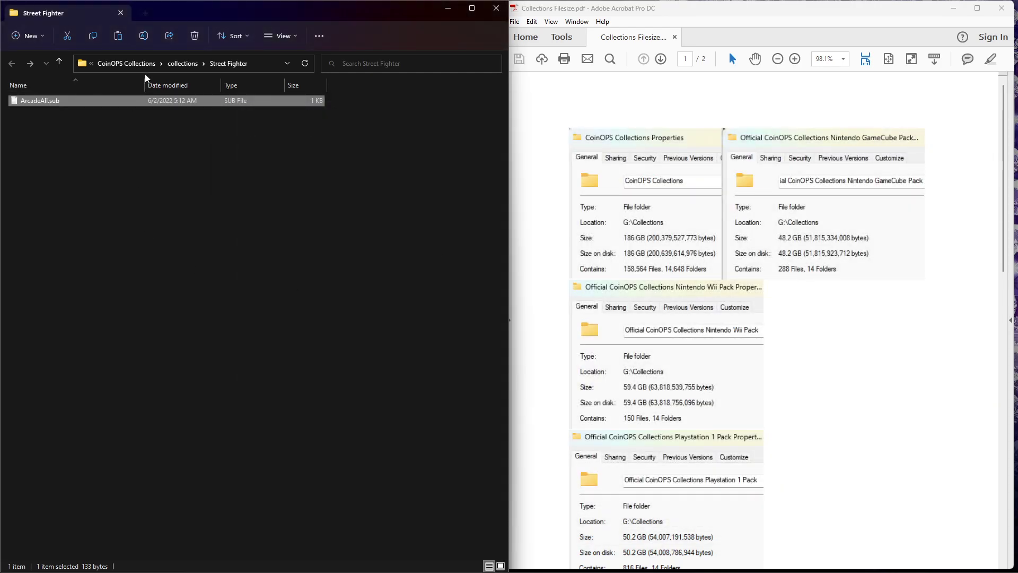
- Return to the CoinOPS Collections folder and launch CoinOPS Star Collections.exe
click(183, 64)
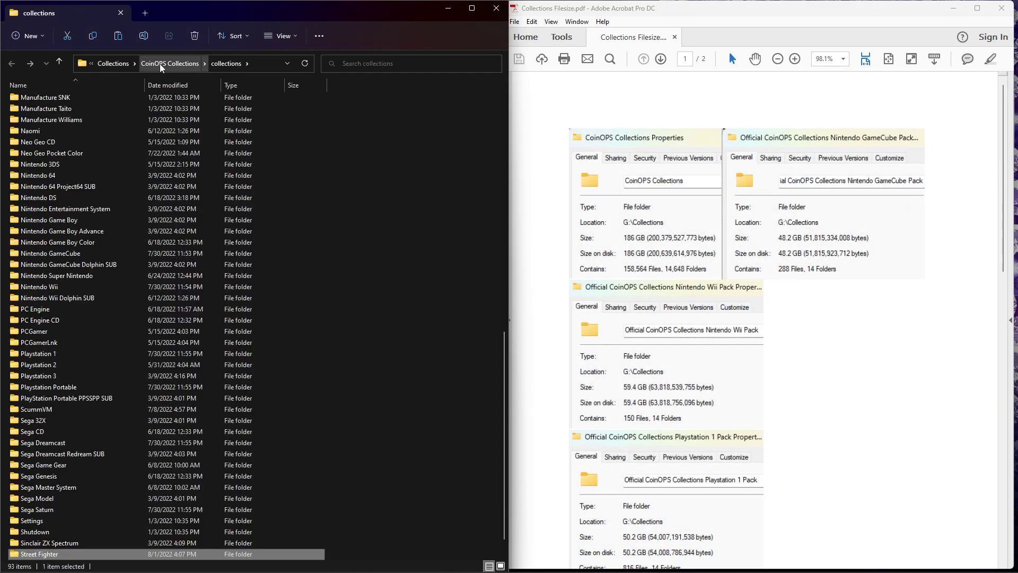
click(161, 64)
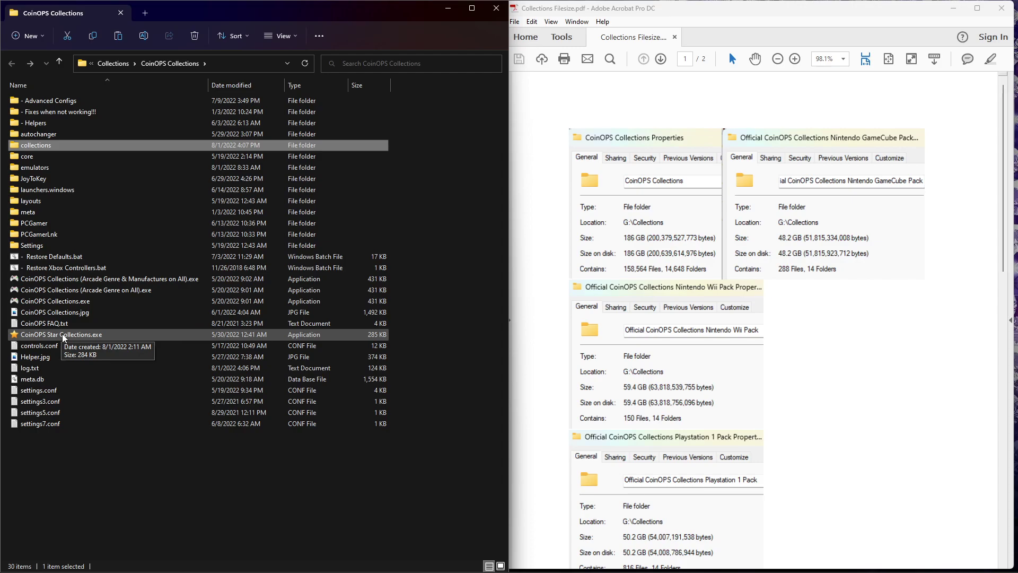
click(129, 473)
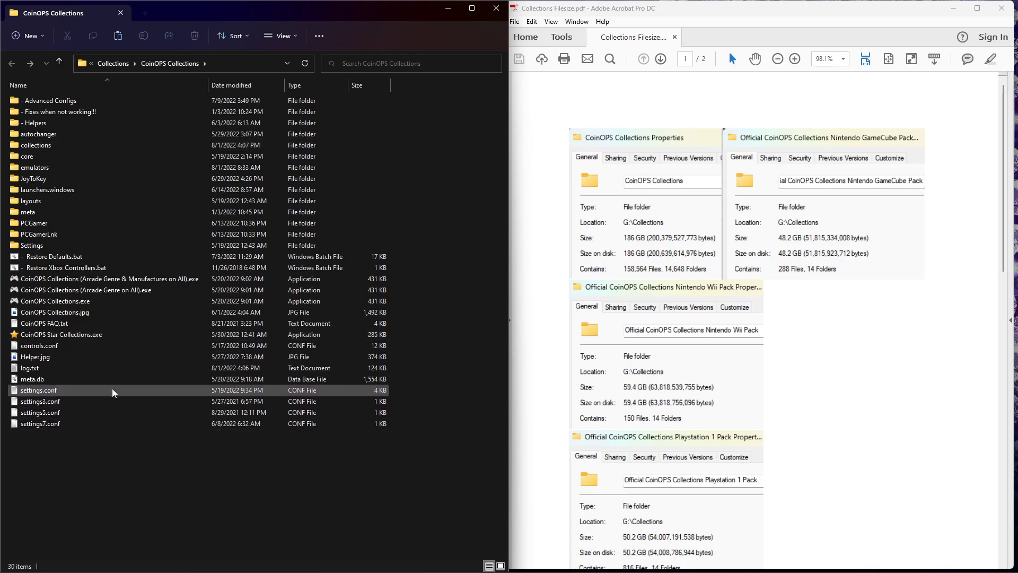
double_click(85, 338)
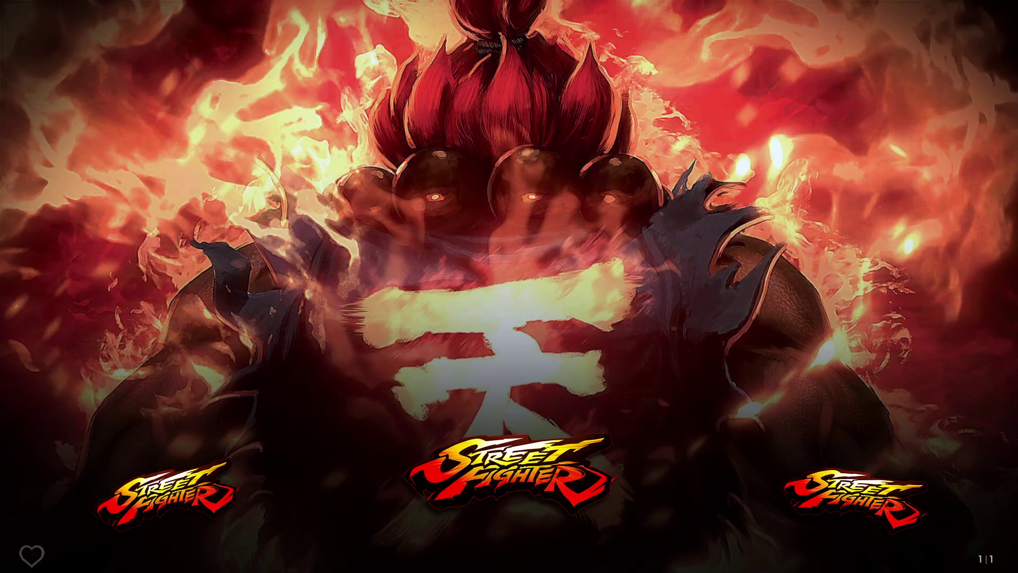
- Enter the Street Fighter collection, browse its games through Street Fighter III, and exit the front end
key(Return)
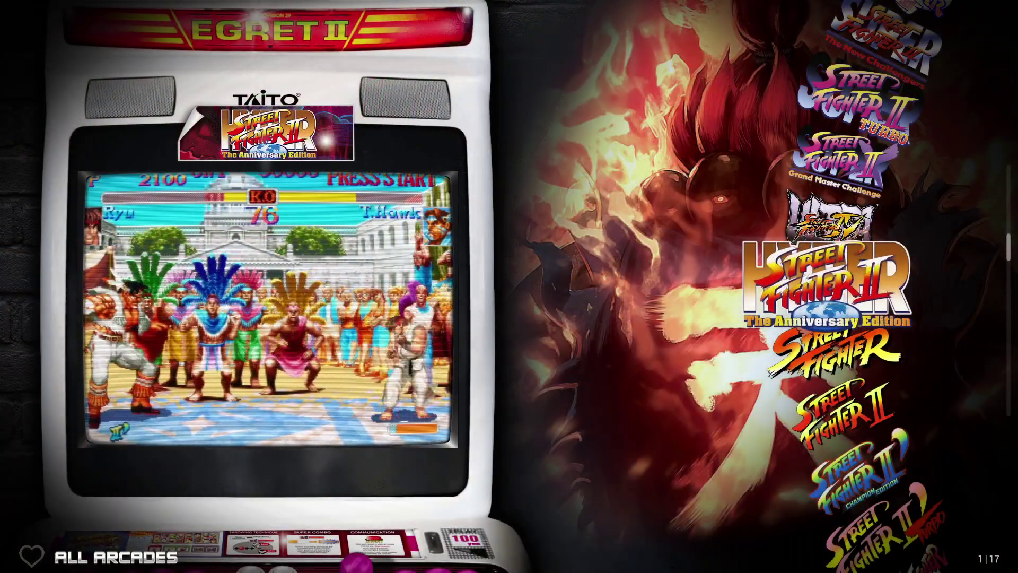
key(Down)
key(Down)
key(Down)
key(Down)
key(Down)
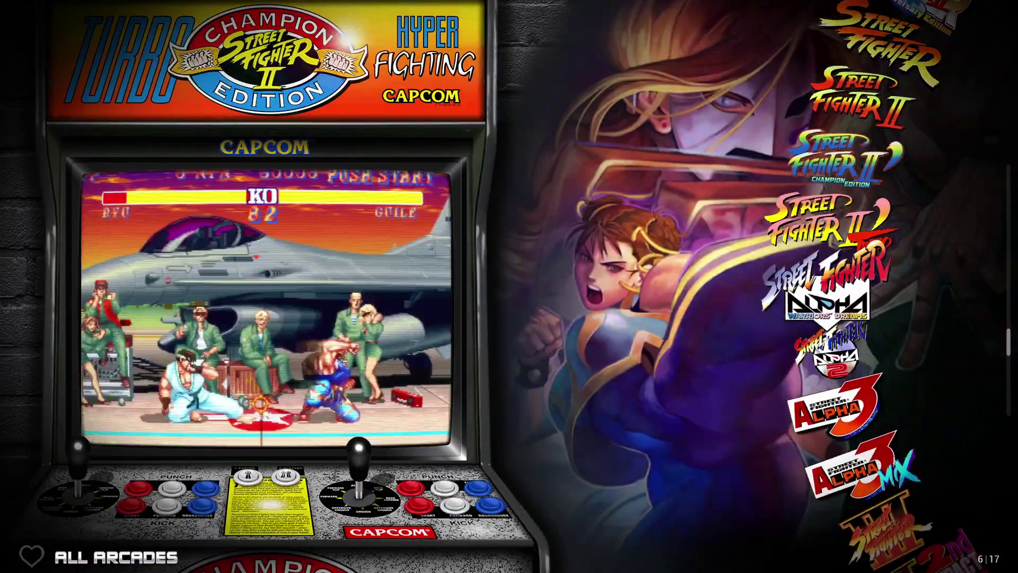
key(Down)
key(Down)
key(Down)
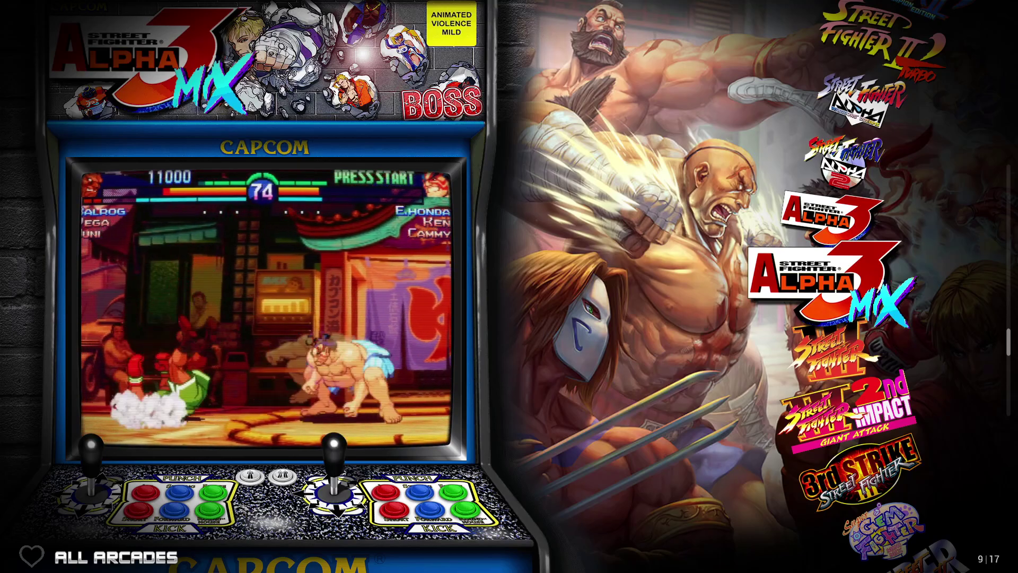
key(Down)
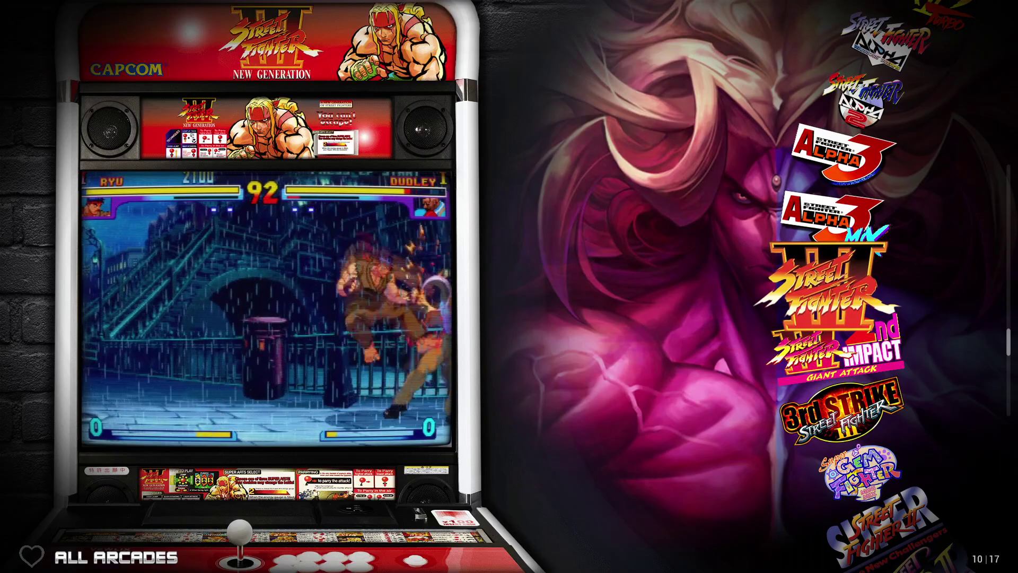
key(Return)
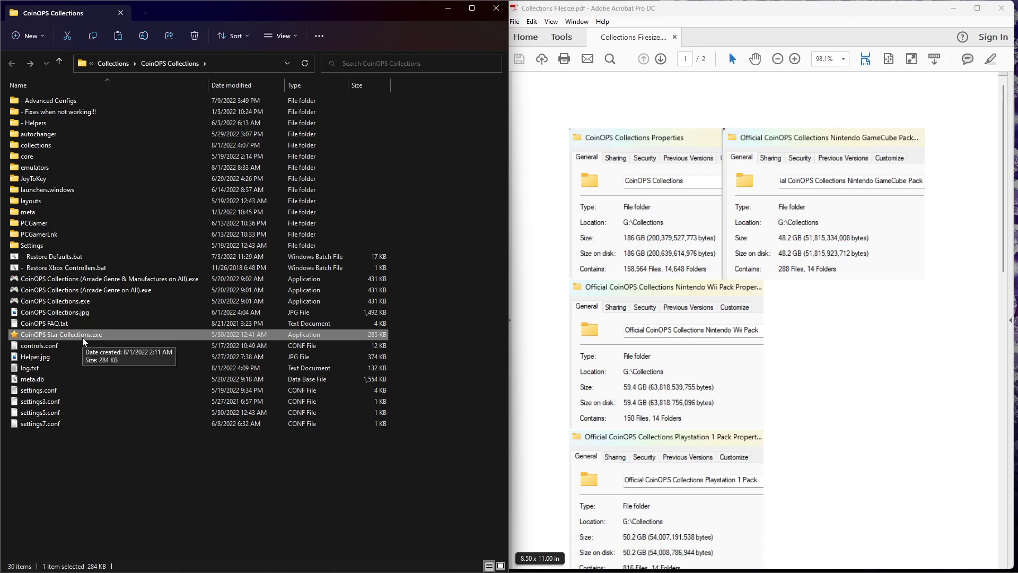
- Launch CoinOPS Collections.exe, browse the entries around ALL in the main menu, and exit the front end
click(61, 301)
double_click(61, 301)
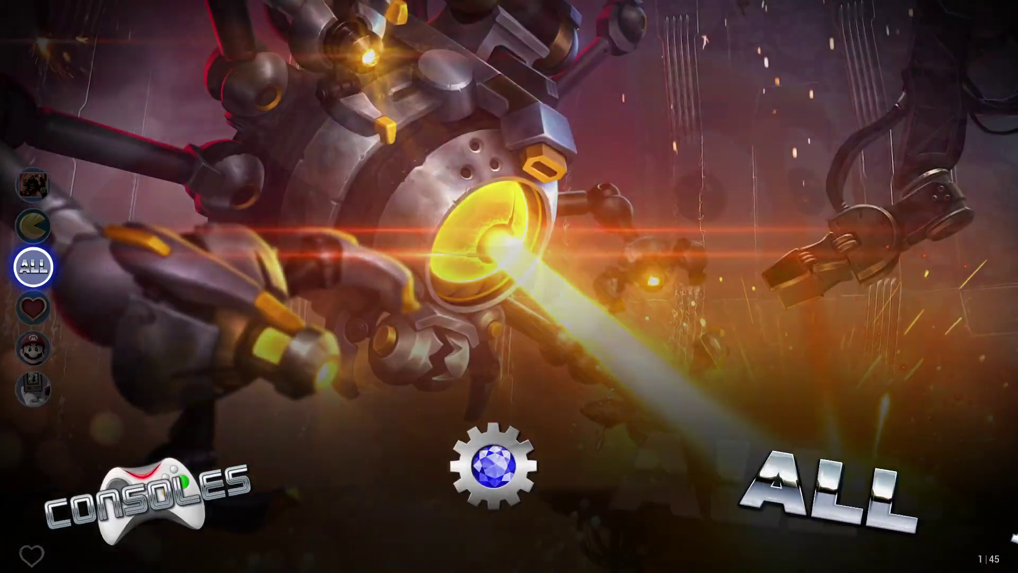
key(Right)
key(Right)
key(Left)
key(Left)
key(Right)
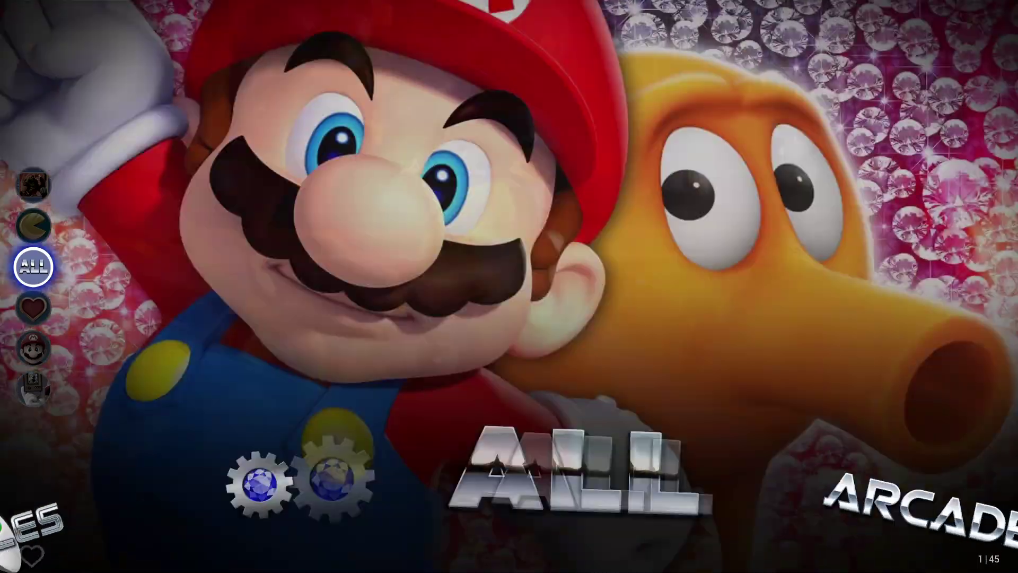
key(Return)
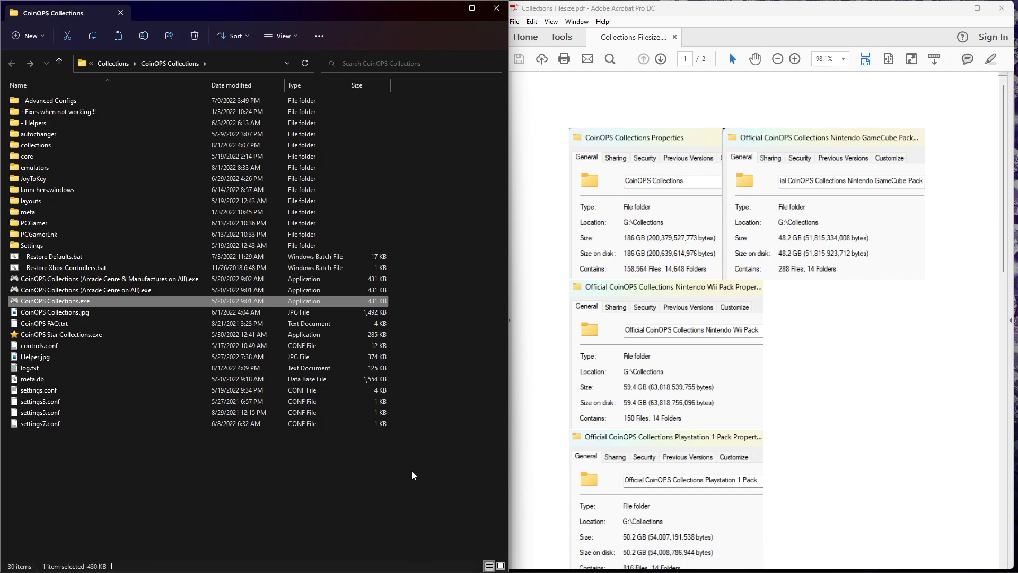
- Open the - Advanced Configs folder and review its theme, aspect, cabinet mode and other configuration batch files
click(183, 415)
click(164, 441)
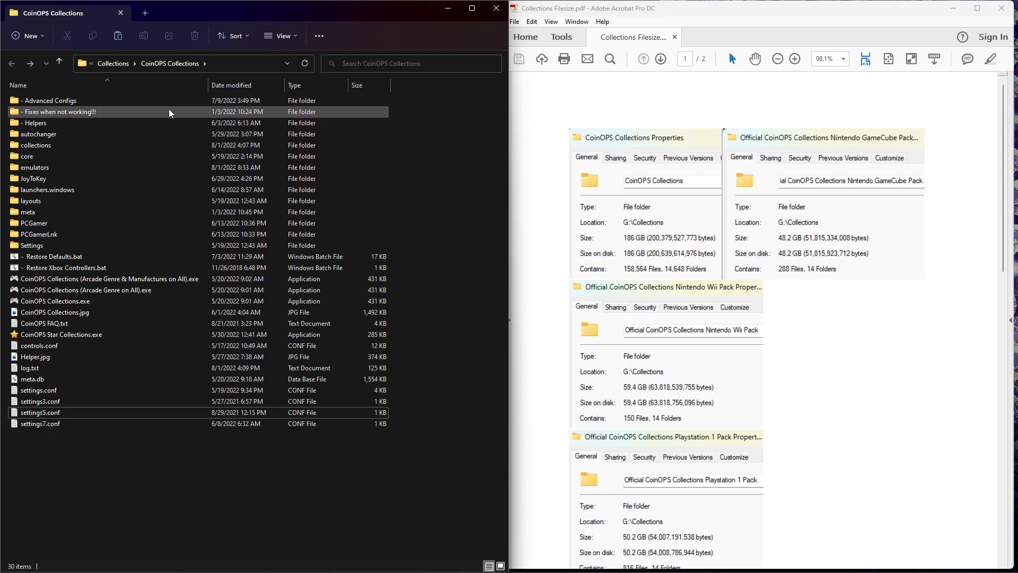
double_click(156, 102)
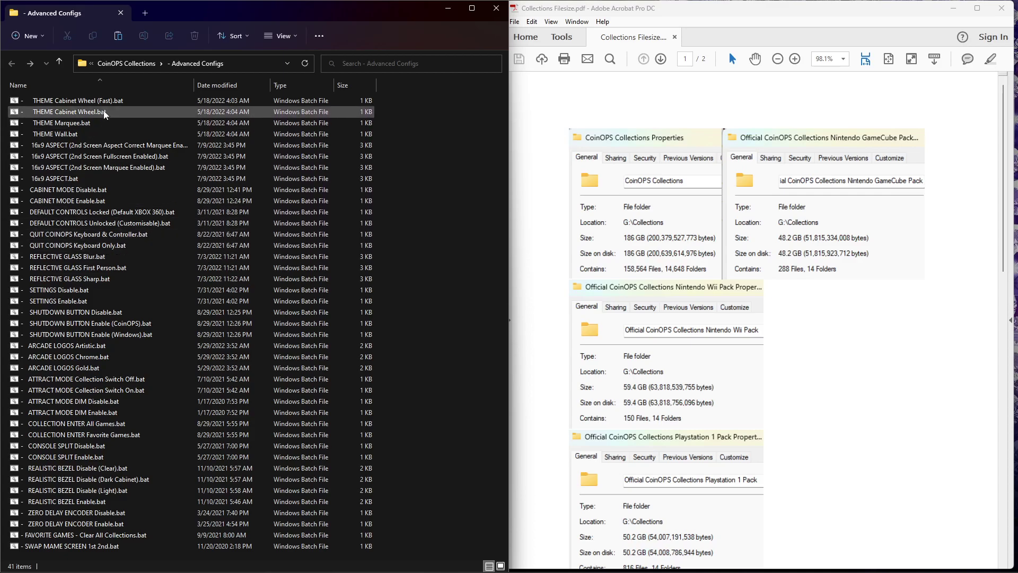
- Return to the CoinOPS Collections folder, look through the - Helpers subfolder, and go back
click(137, 67)
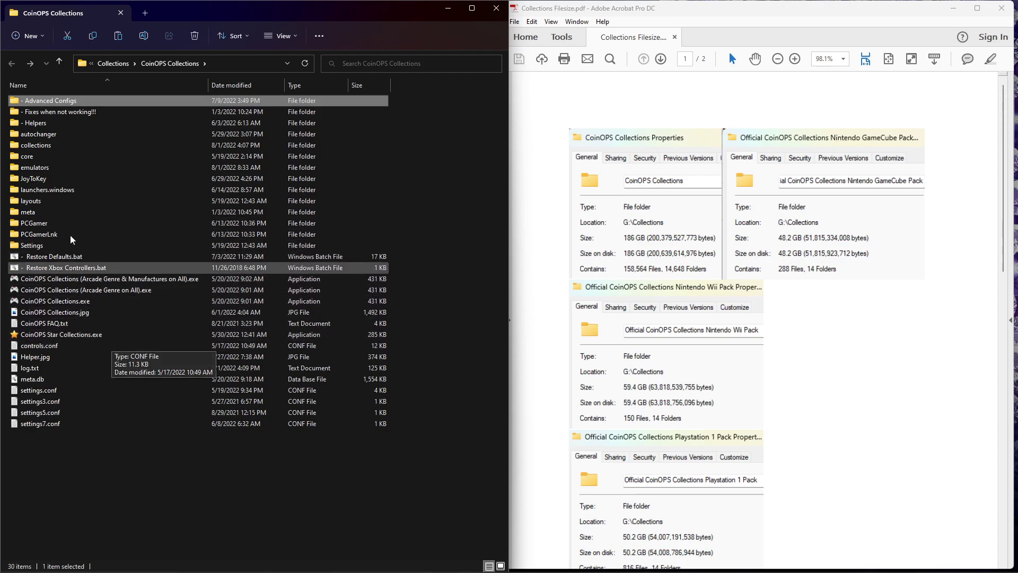
click(55, 126)
double_click(55, 125)
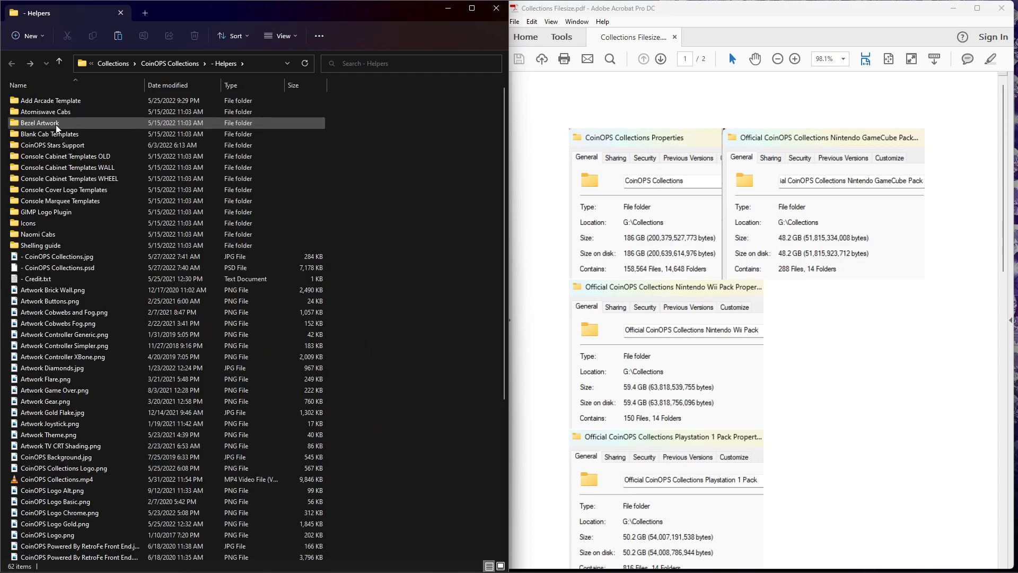
key(alt+Left)
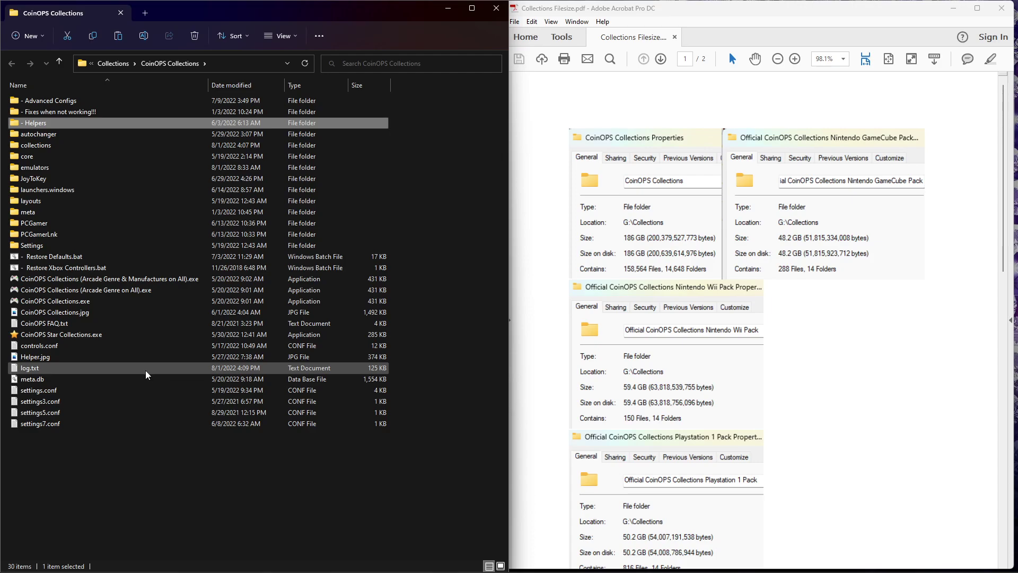
- Open Helper.jpg in a maximized view, read its toggle, system category and controller reference, and close the image
double_click(127, 356)
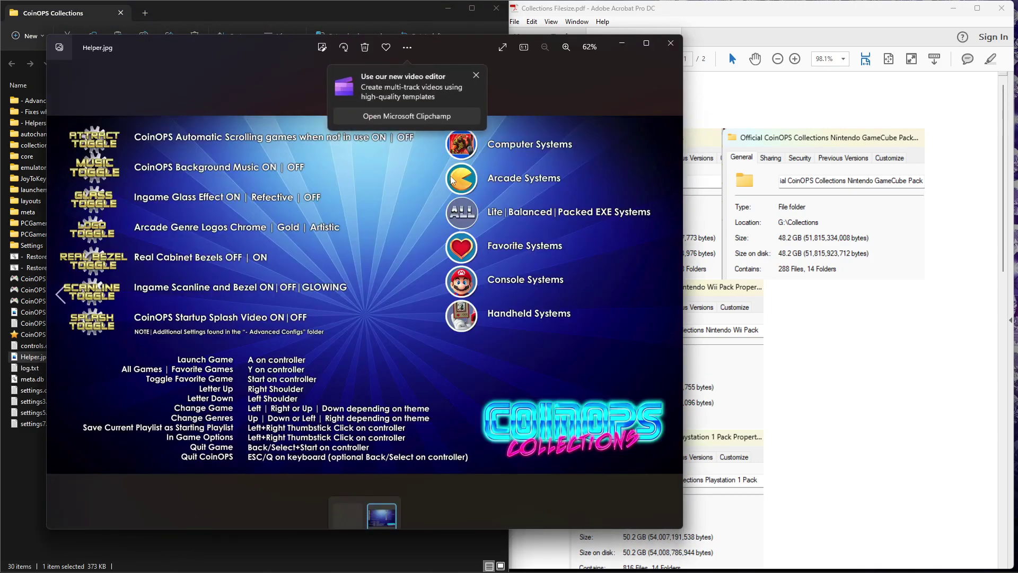
click(647, 43)
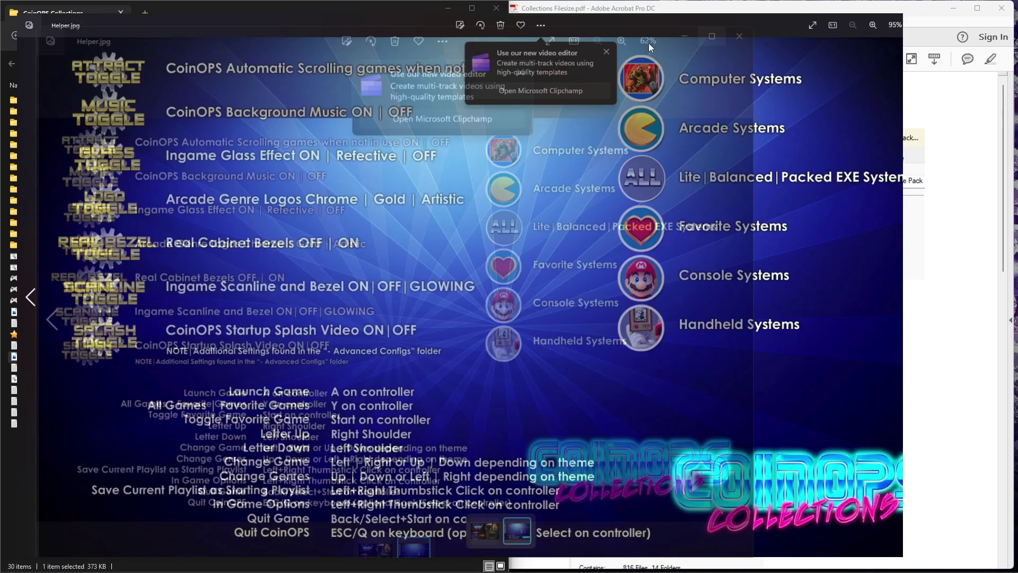
click(620, 40)
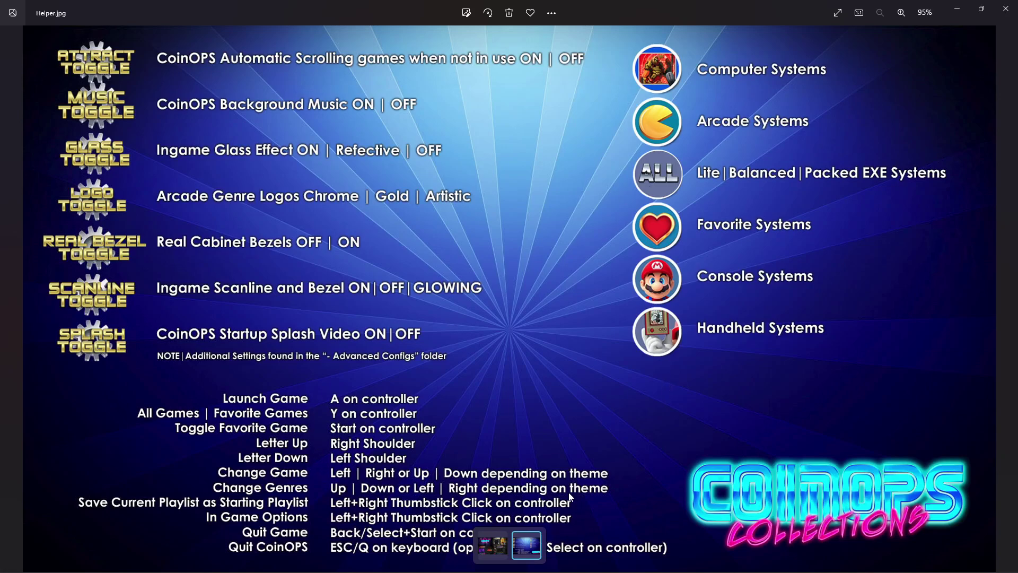
click(1006, 9)
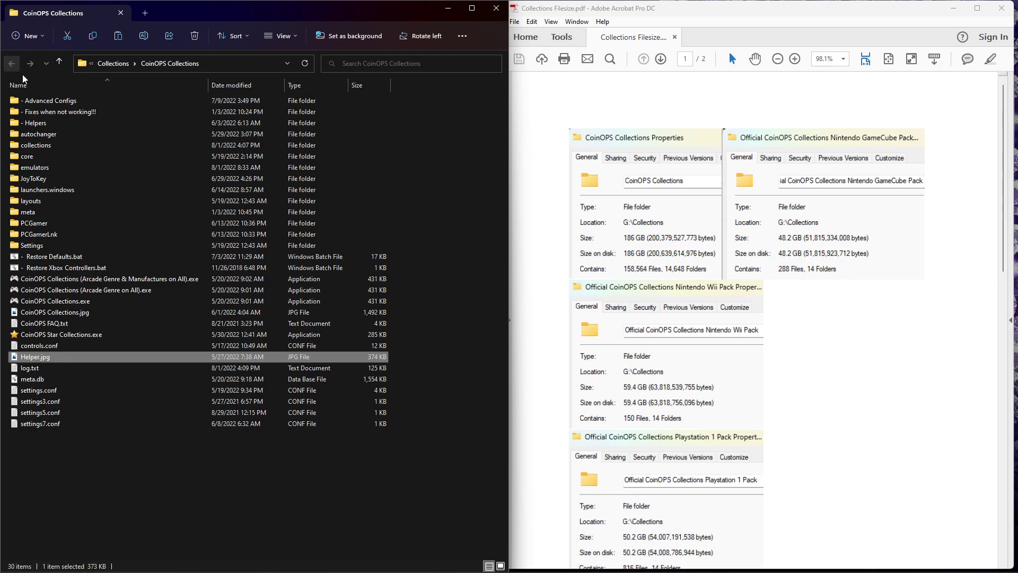
- Revisit the - Advanced Configs folder, return to CoinOPS Collections, and select CoinOPS Star Collections.exe
double_click(56, 95)
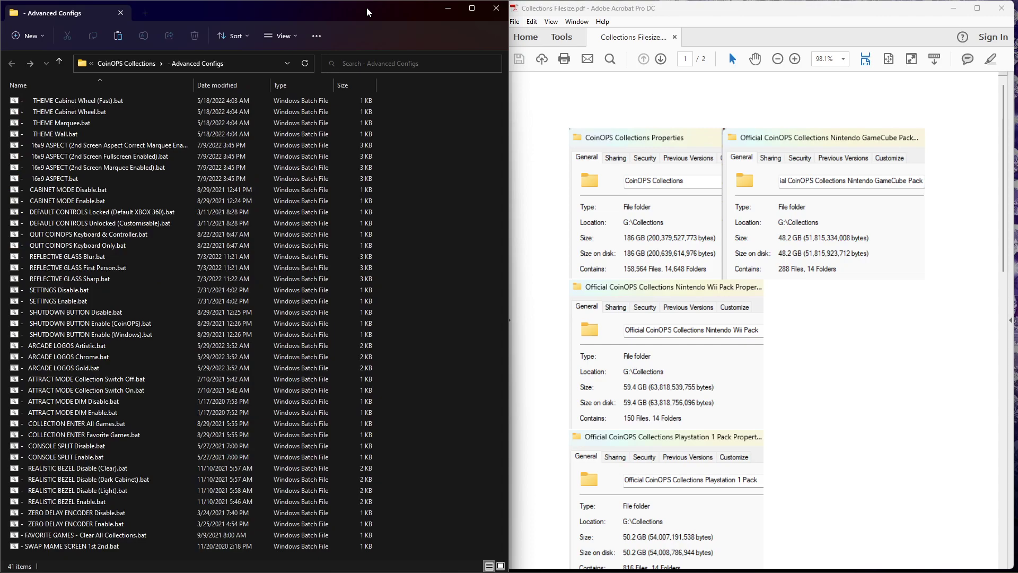
click(139, 63)
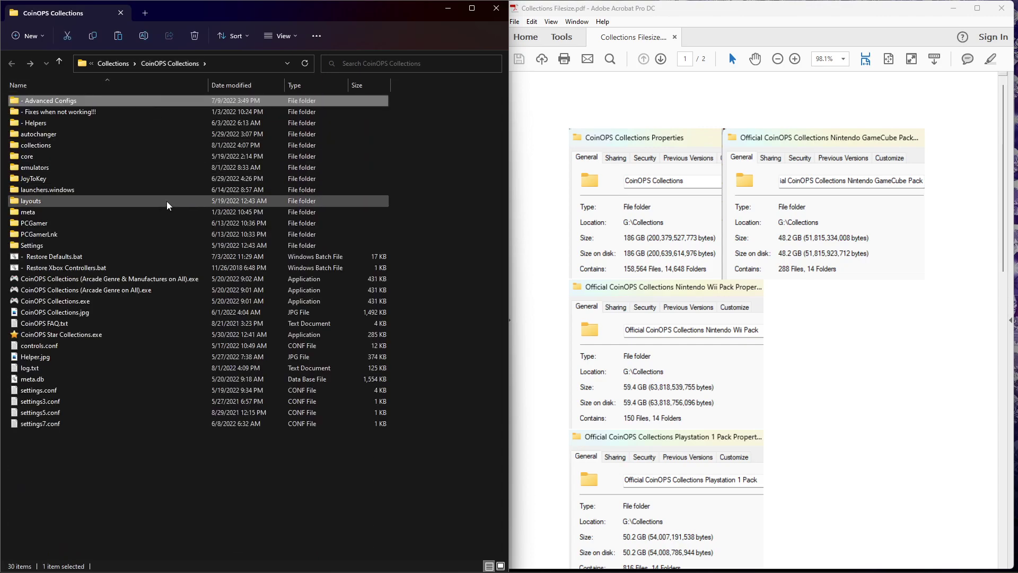
click(101, 336)
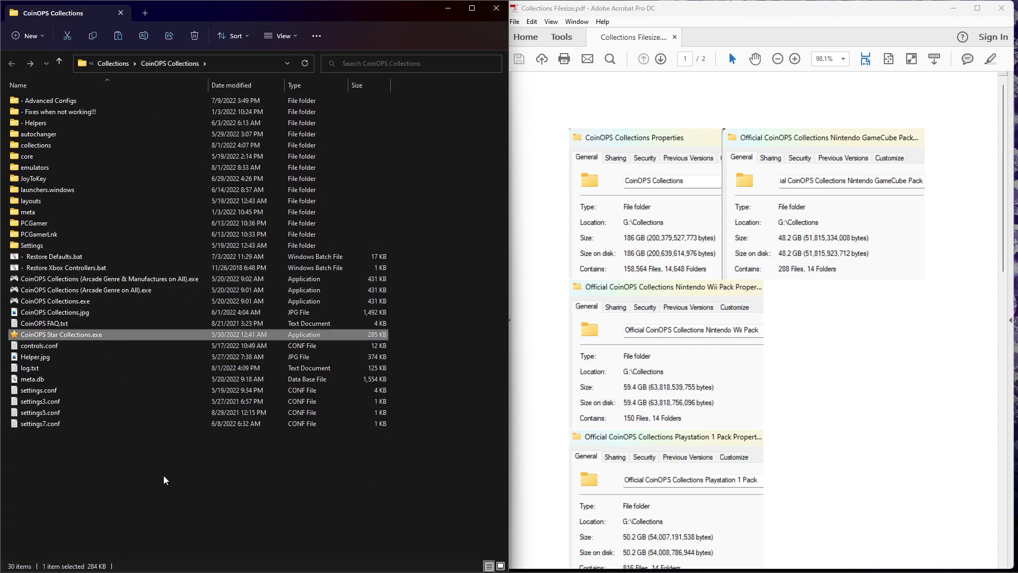